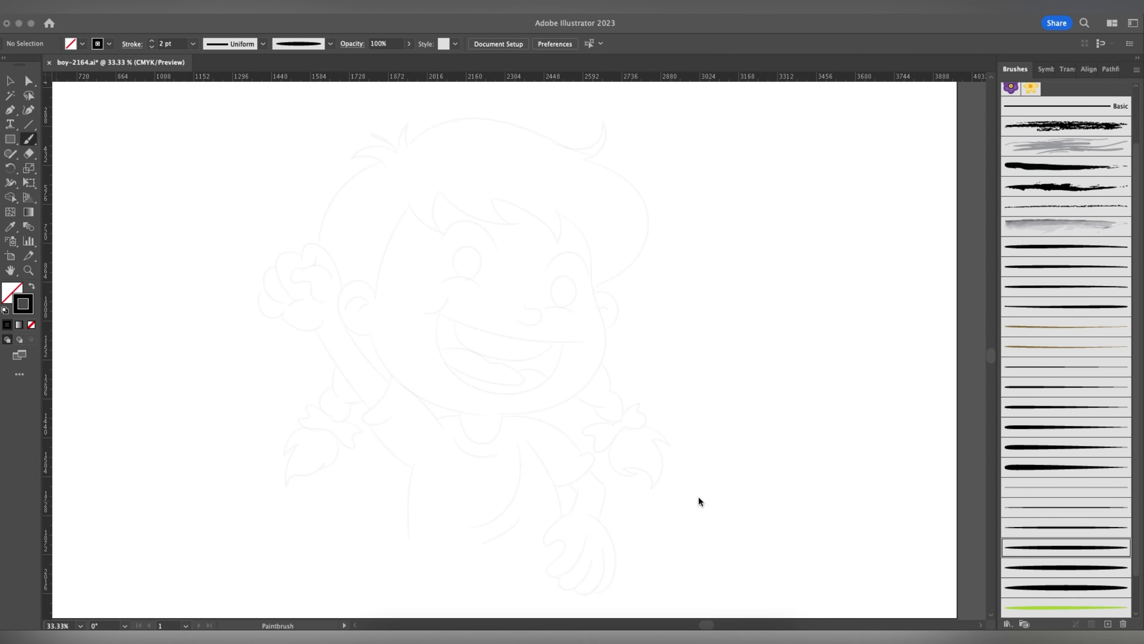
Activate the Illustrator drawing window so the Stroke, Layers and Color panels appear
click(549, 363)
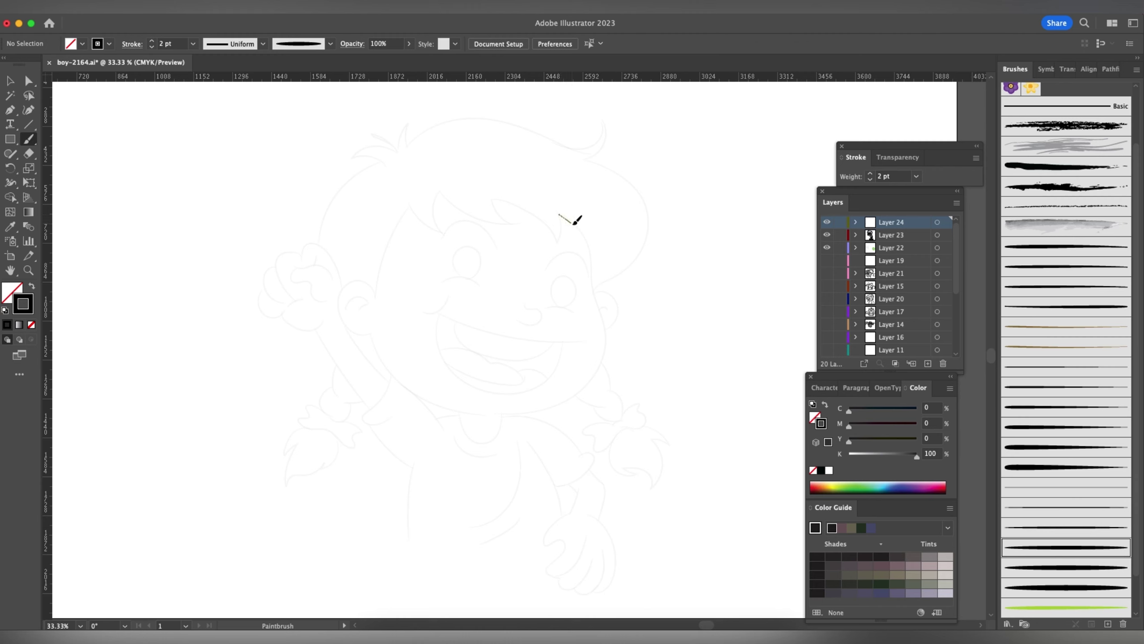
Ink the right face outline down to the jaw, redoing the jaw stroke after an undo
drag(587, 242, 594, 270)
drag(609, 339, 604, 369)
drag(519, 411, 499, 412)
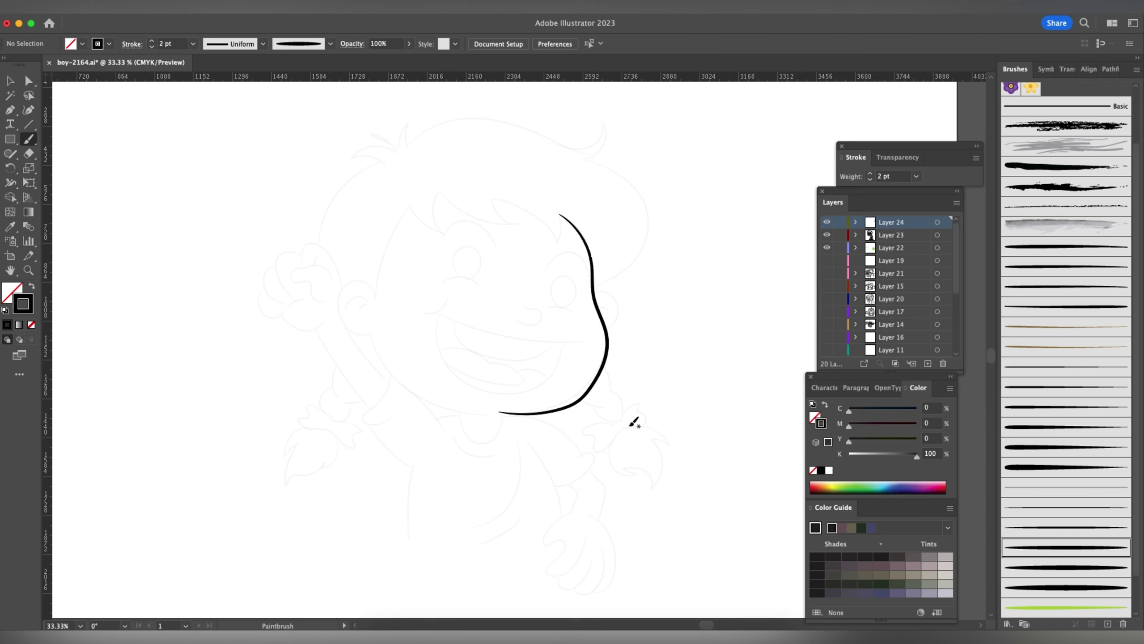
key(ctrl+z)
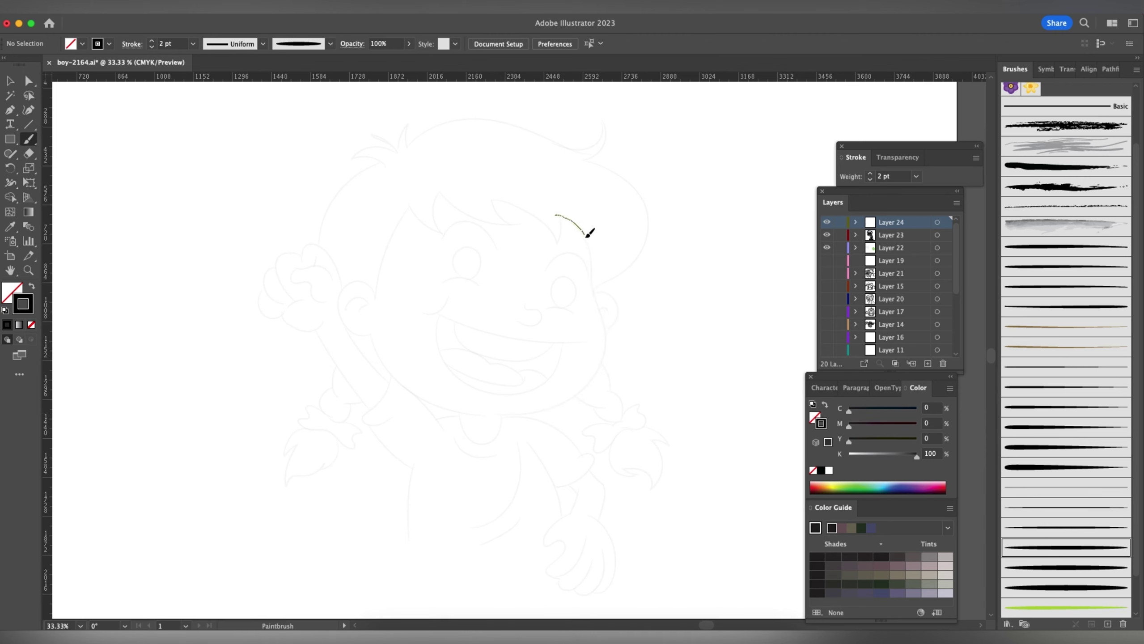
drag(590, 264, 603, 310)
drag(606, 333, 602, 364)
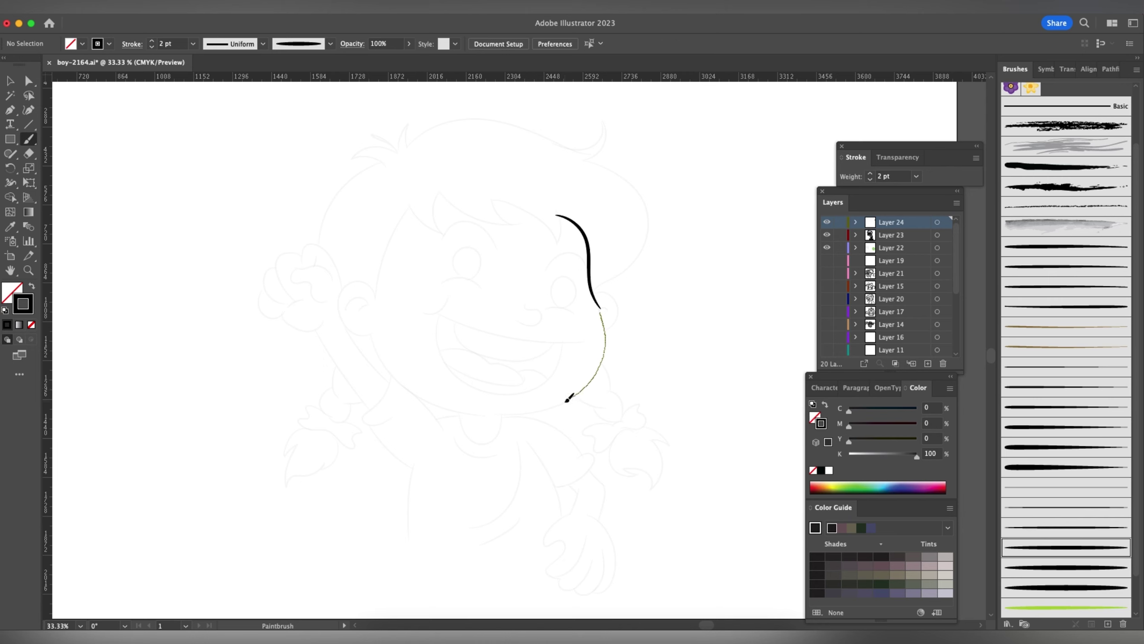
drag(509, 412, 497, 412)
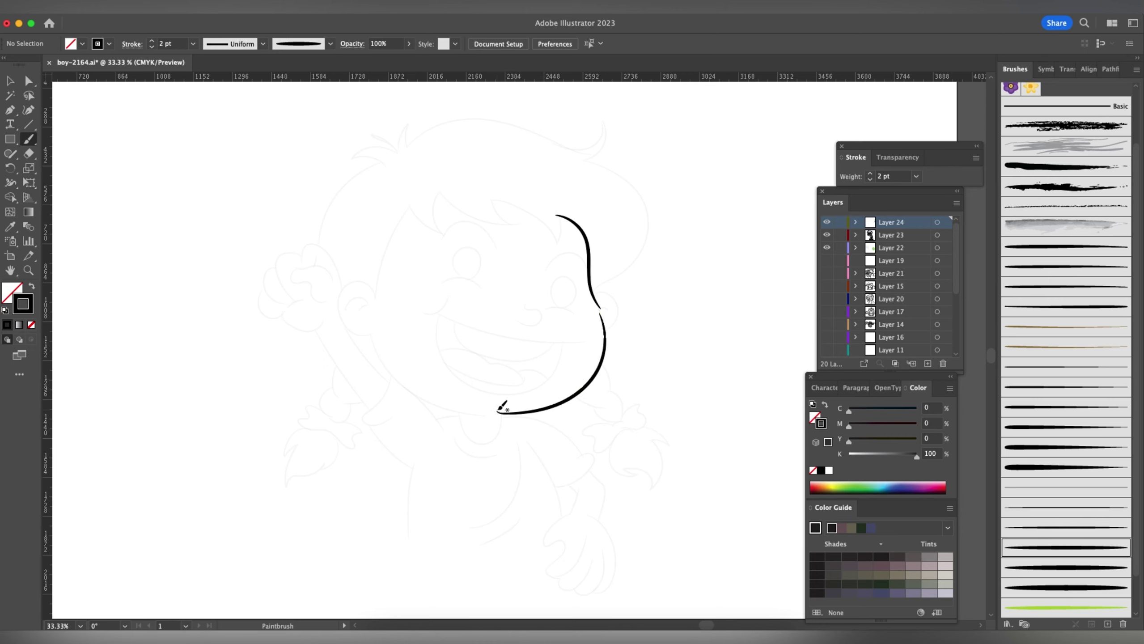
Ink the spiky hair strands and curled fringe across the forehead
mouse_move(592, 291)
mouse_down()
mouse_move(615, 298)
mouse_move(609, 328)
mouse_move(608, 312)
mouse_up()
mouse_move(555, 215)
mouse_down()
mouse_move(493, 205)
mouse_move(513, 222)
mouse_up()
drag(440, 191, 513, 223)
mouse_move(440, 192)
mouse_down()
mouse_move(433, 211)
mouse_move(446, 234)
mouse_move(417, 224)
mouse_move(388, 248)
mouse_move(375, 303)
mouse_move(337, 293)
mouse_move(350, 332)
mouse_move(375, 333)
mouse_move(347, 315)
mouse_move(360, 316)
mouse_move(384, 361)
mouse_move(430, 401)
mouse_move(481, 411)
mouse_up()
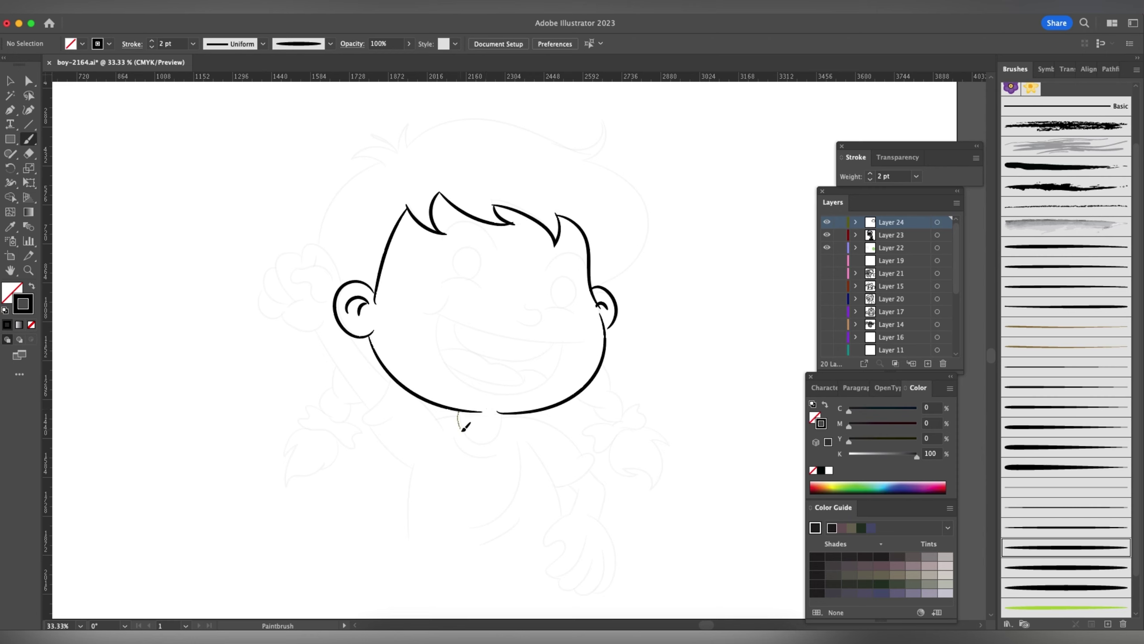
Ink the chin, collar, right sleeve, arm line, left torso side and left shoulder
drag(501, 412, 499, 412)
drag(480, 453, 482, 453)
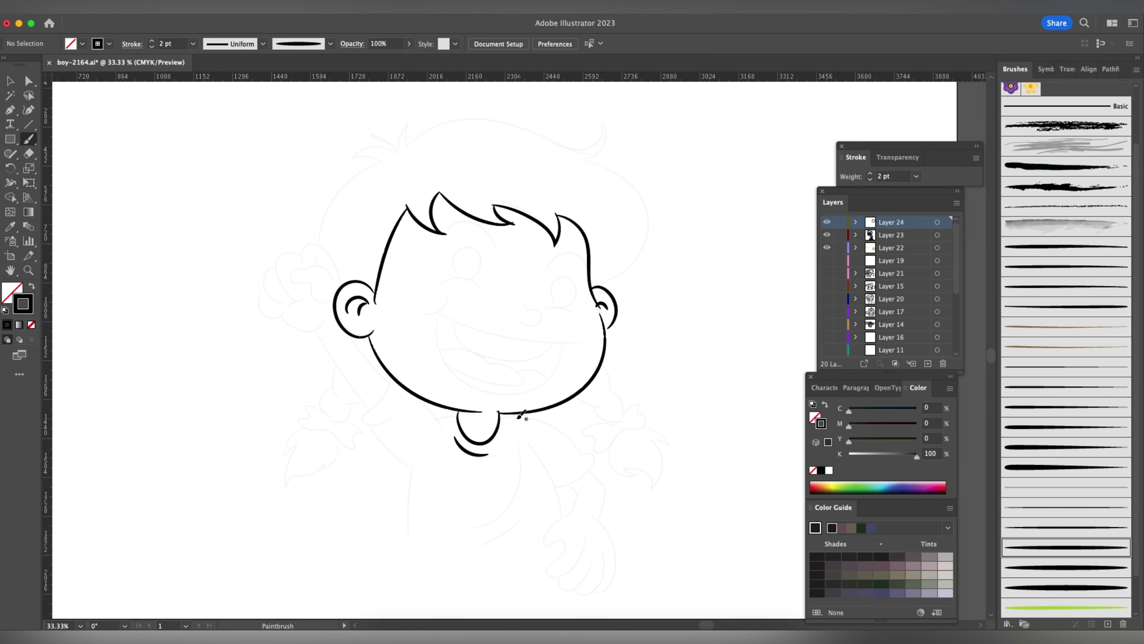
mouse_move(500, 414)
mouse_down()
mouse_move(574, 440)
mouse_move(584, 459)
mouse_move(556, 488)
mouse_up()
drag(523, 444, 563, 515)
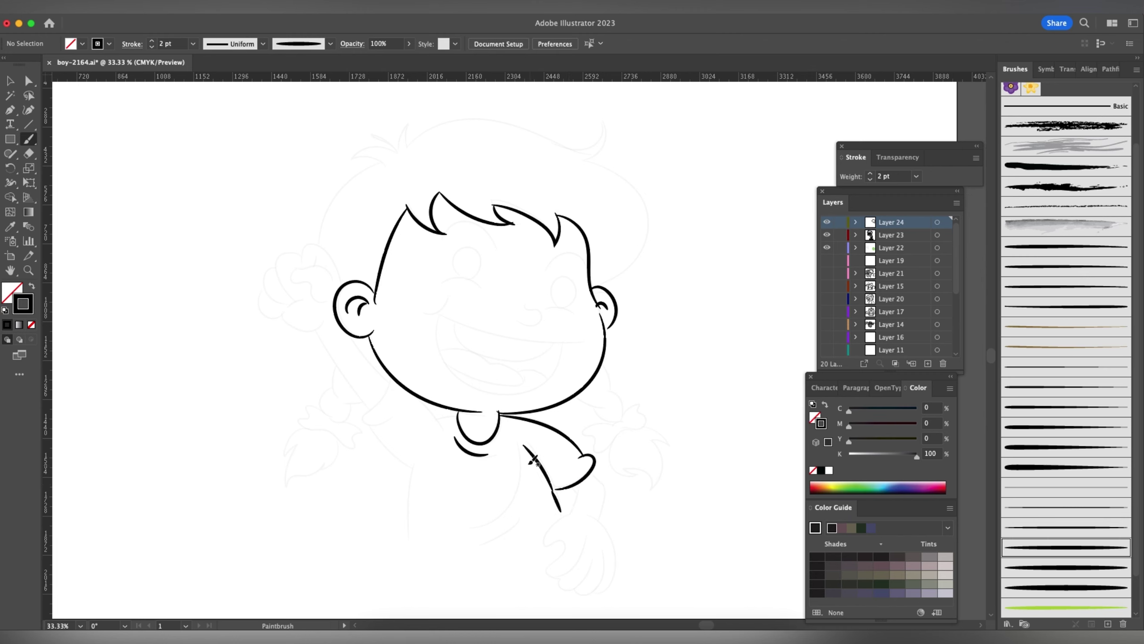
mouse_move(518, 460)
mouse_down()
mouse_move(511, 485)
mouse_move(522, 490)
mouse_up()
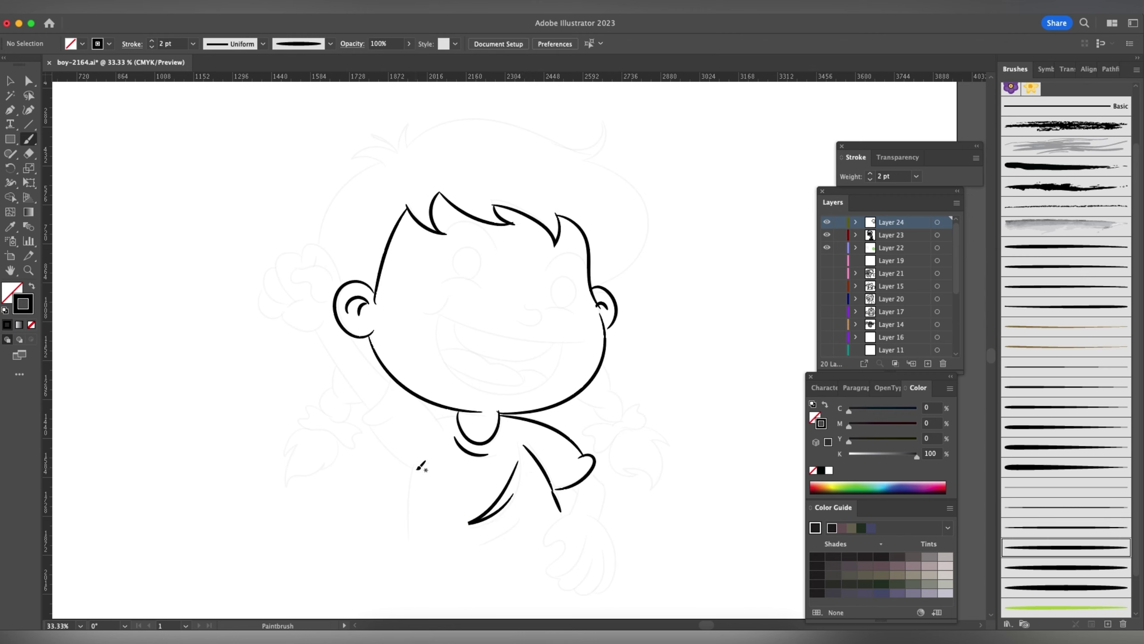
drag(412, 473, 411, 550)
drag(373, 428, 418, 471)
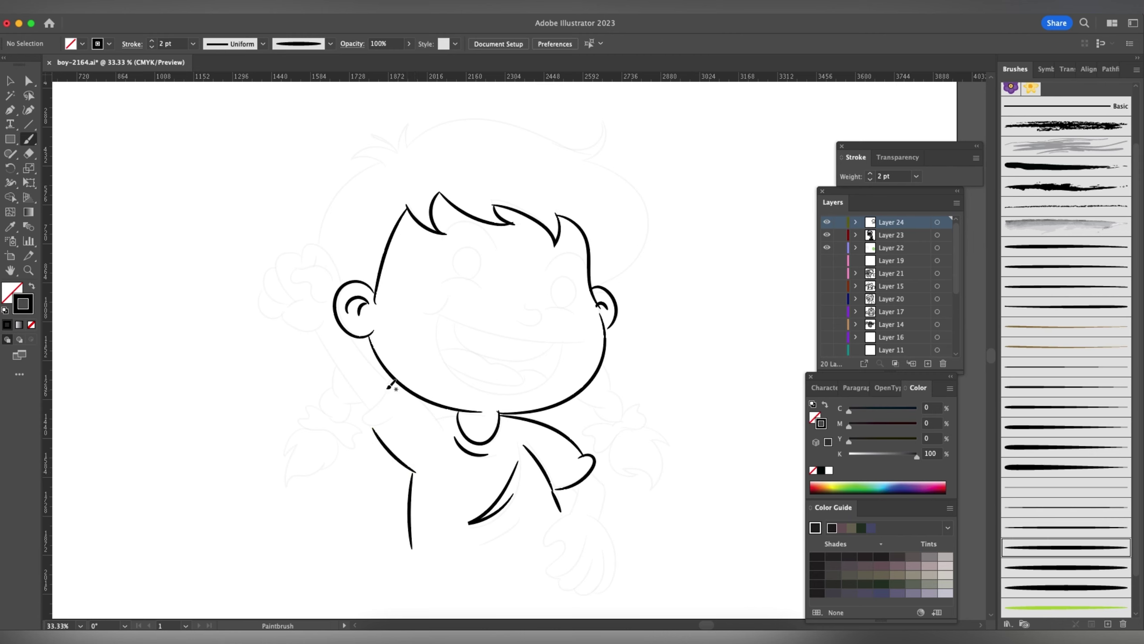
mouse_move(391, 378)
mouse_down()
mouse_move(382, 401)
mouse_move(392, 416)
mouse_move(443, 430)
mouse_move(439, 419)
mouse_move(462, 413)
mouse_up()
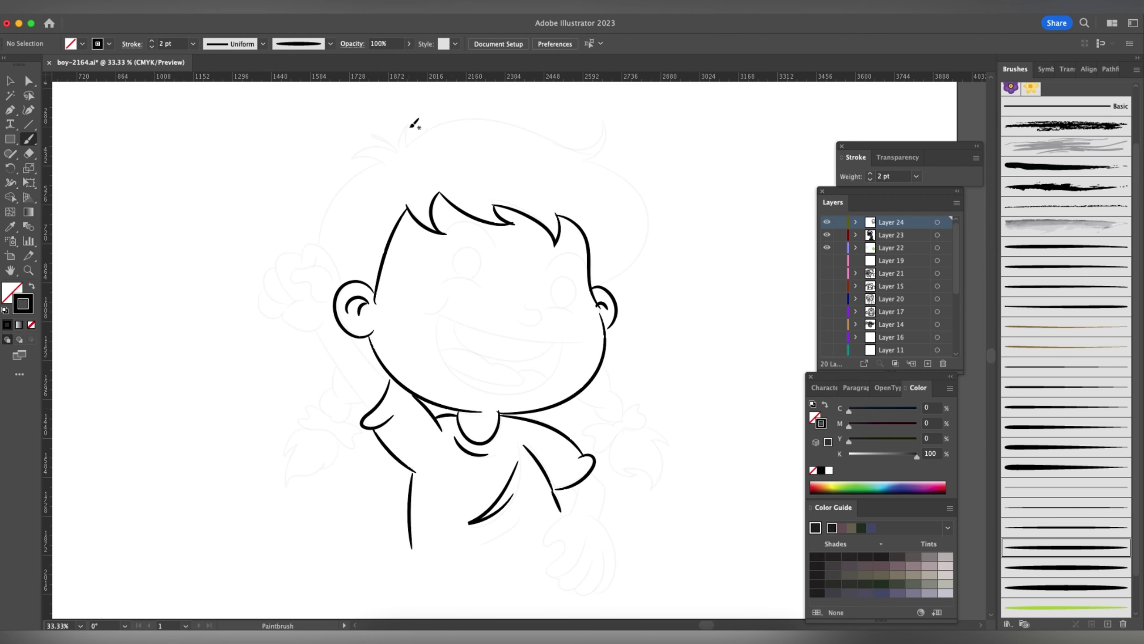
Ink a hair strand and the long outer hair curve, then two arched closed eyes
mouse_move(414, 120)
mouse_down()
mouse_move(408, 148)
mouse_move(366, 134)
mouse_move(348, 159)
mouse_move(367, 164)
mouse_move(309, 245)
mouse_up()
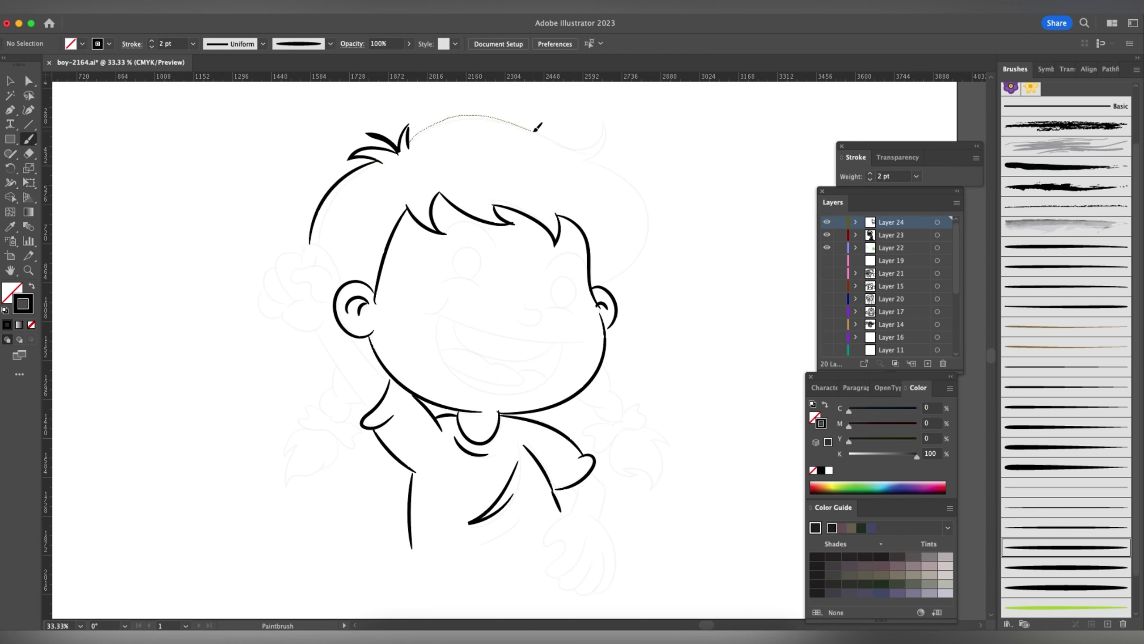
mouse_move(442, 120)
mouse_down()
mouse_move(606, 133)
mouse_move(596, 153)
mouse_move(639, 193)
mouse_move(599, 283)
mouse_up()
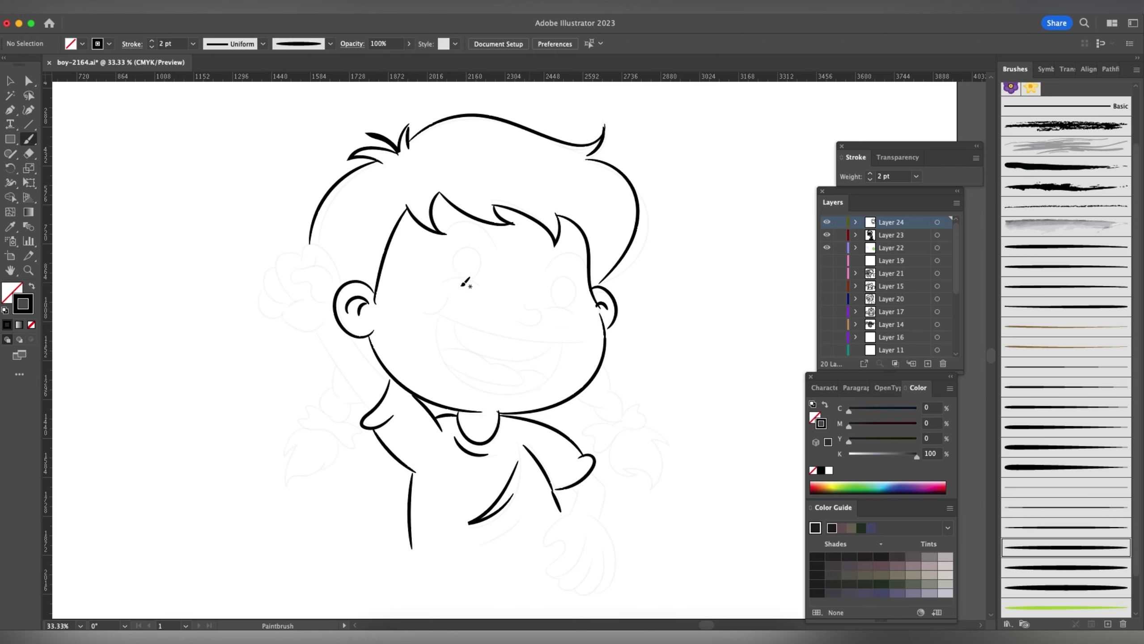
drag(482, 283, 483, 291)
drag(546, 308, 576, 313)
Draw round right and left eyes, a left eyebrow arc and the nose
mouse_move(574, 305)
mouse_down()
mouse_move(568, 254)
mouse_move(586, 263)
mouse_up()
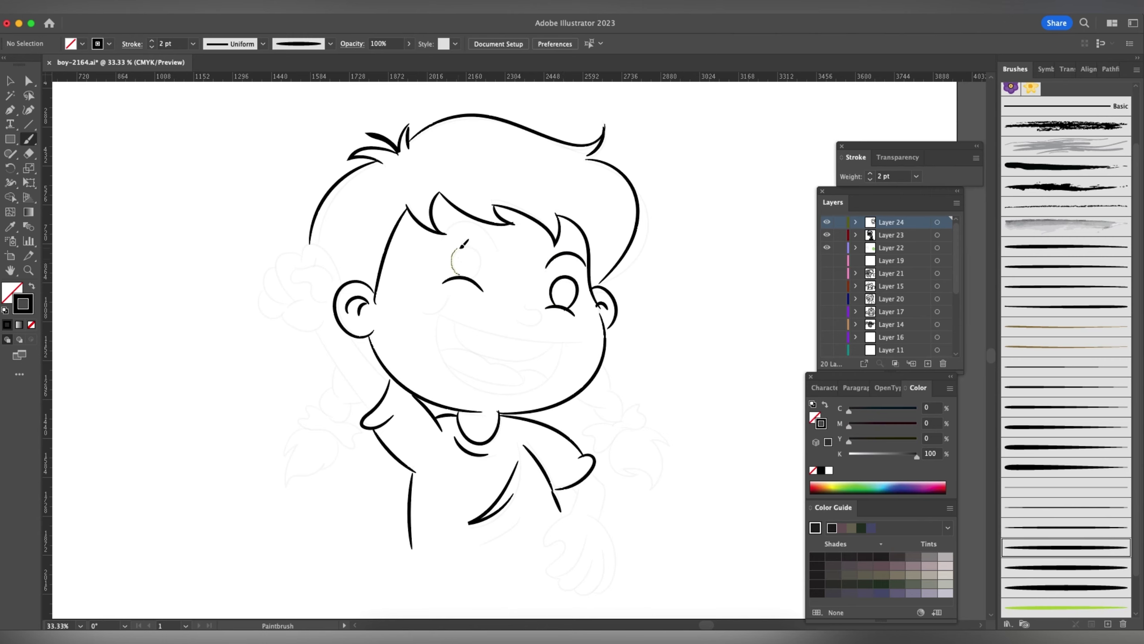
drag(475, 275, 476, 271)
drag(455, 223, 496, 252)
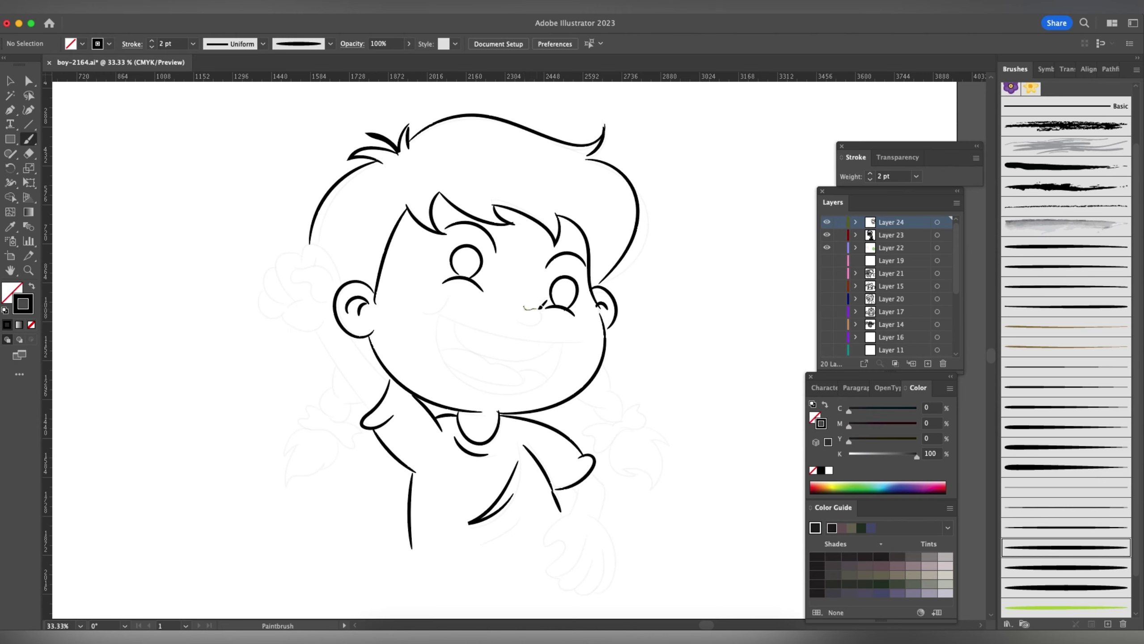
drag(520, 321, 519, 322)
drag(446, 300, 420, 316)
Draw the wide smile, the open mouth's lower outline and the tongue line
drag(441, 311, 579, 338)
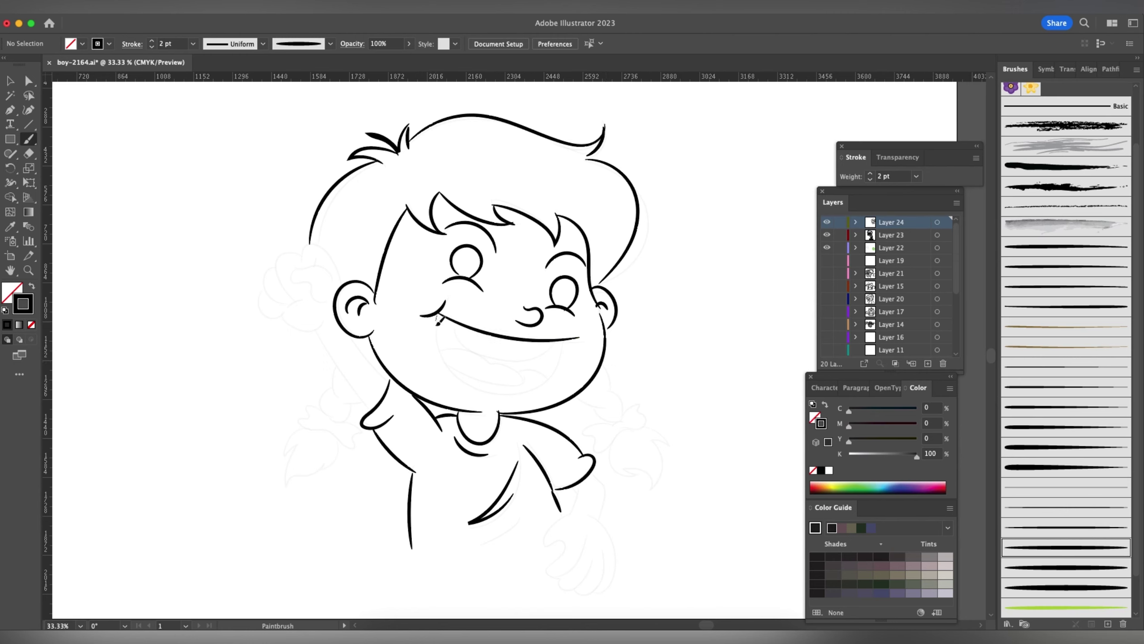
drag(436, 316, 440, 357)
mouse_move(484, 389)
mouse_down()
mouse_move(519, 393)
mouse_move(562, 361)
mouse_move(567, 339)
mouse_up()
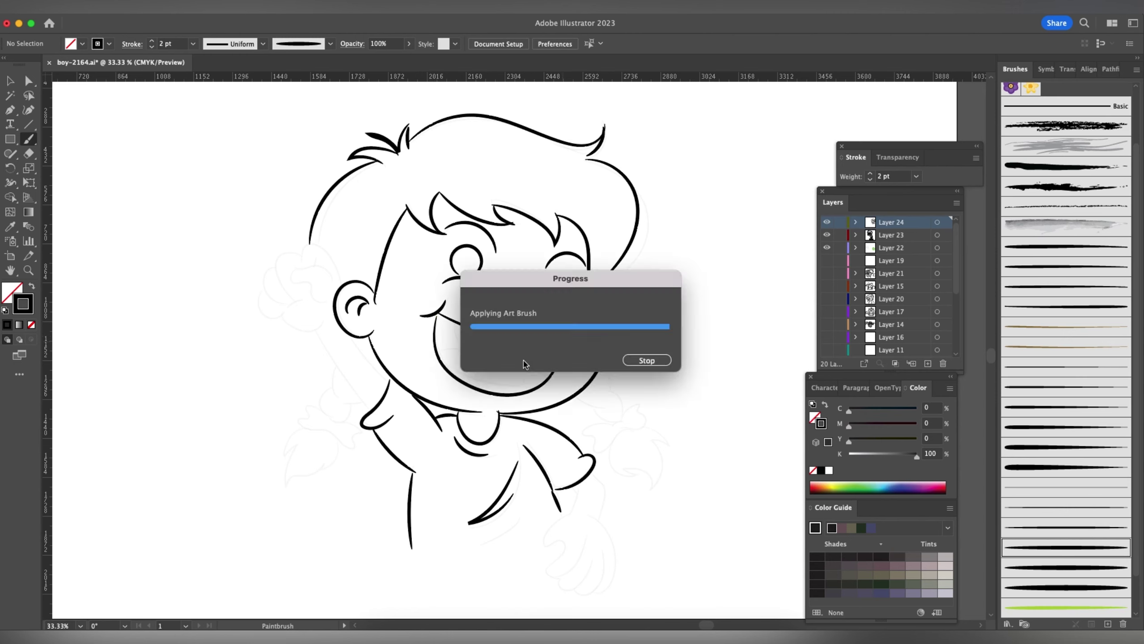
mouse_move(452, 324)
mouse_down()
mouse_move(509, 360)
mouse_move(562, 339)
mouse_up()
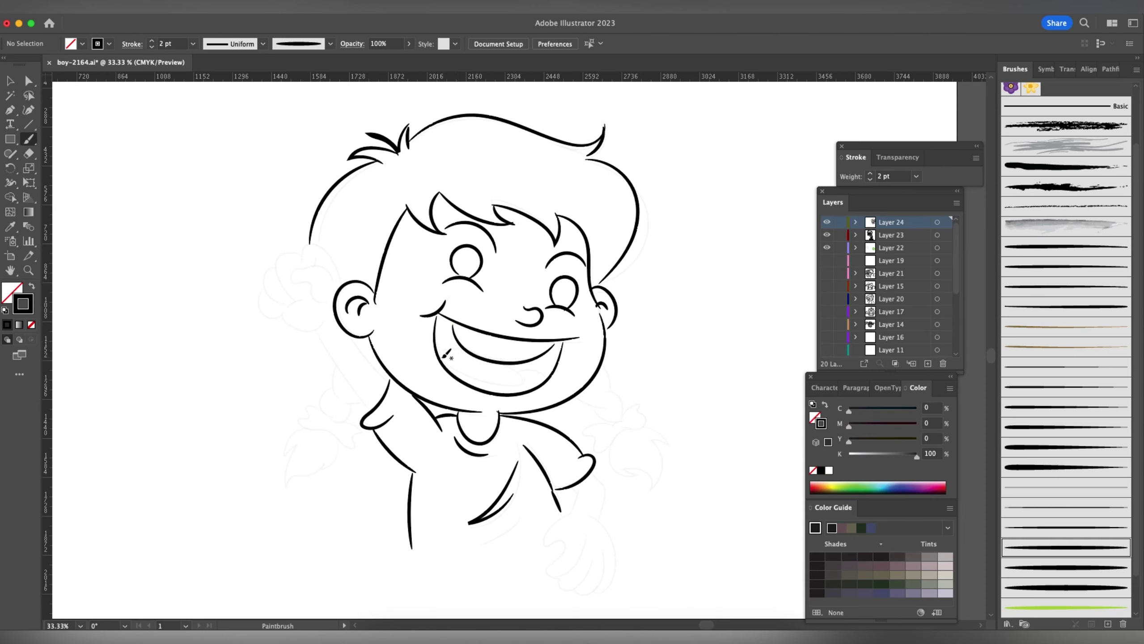
mouse_move(441, 353)
mouse_down()
mouse_move(466, 346)
mouse_move(467, 370)
mouse_move(514, 386)
mouse_move(500, 366)
mouse_move(550, 382)
mouse_move(609, 420)
mouse_up()
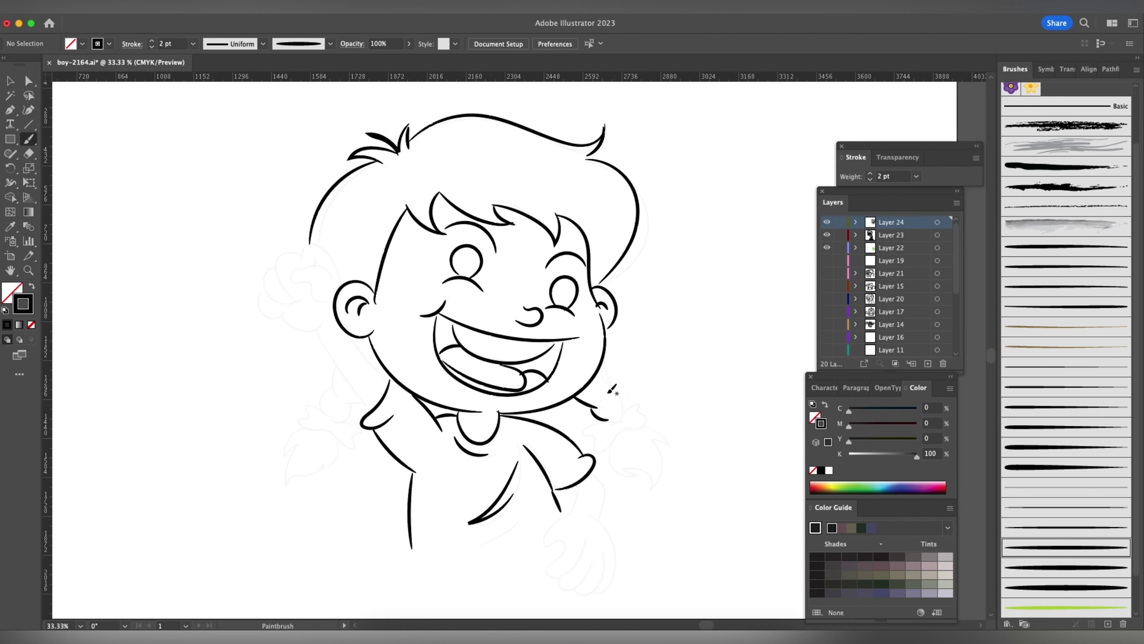
Ink the right pigtail with its hair-tie bow, then the lower hand and wrist
drag(612, 367, 619, 421)
mouse_move(604, 419)
mouse_down()
mouse_move(649, 491)
mouse_move(659, 433)
mouse_move(647, 417)
mouse_up()
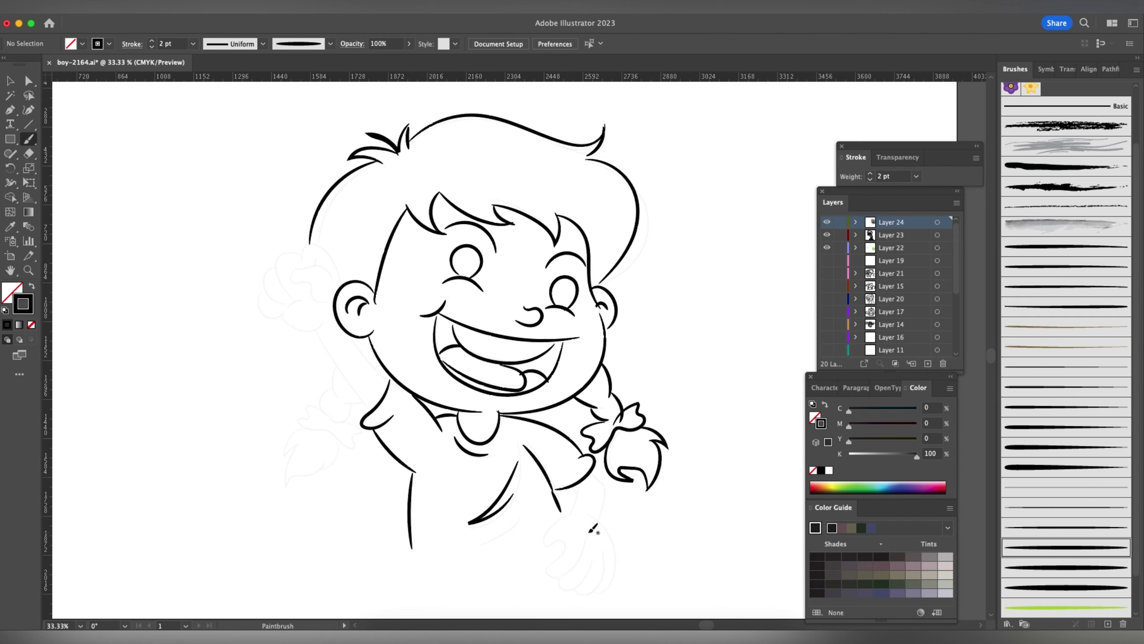
drag(570, 491, 567, 516)
mouse_move(591, 469)
mouse_down()
mouse_move(615, 564)
mouse_move(572, 592)
mouse_move(576, 565)
mouse_up()
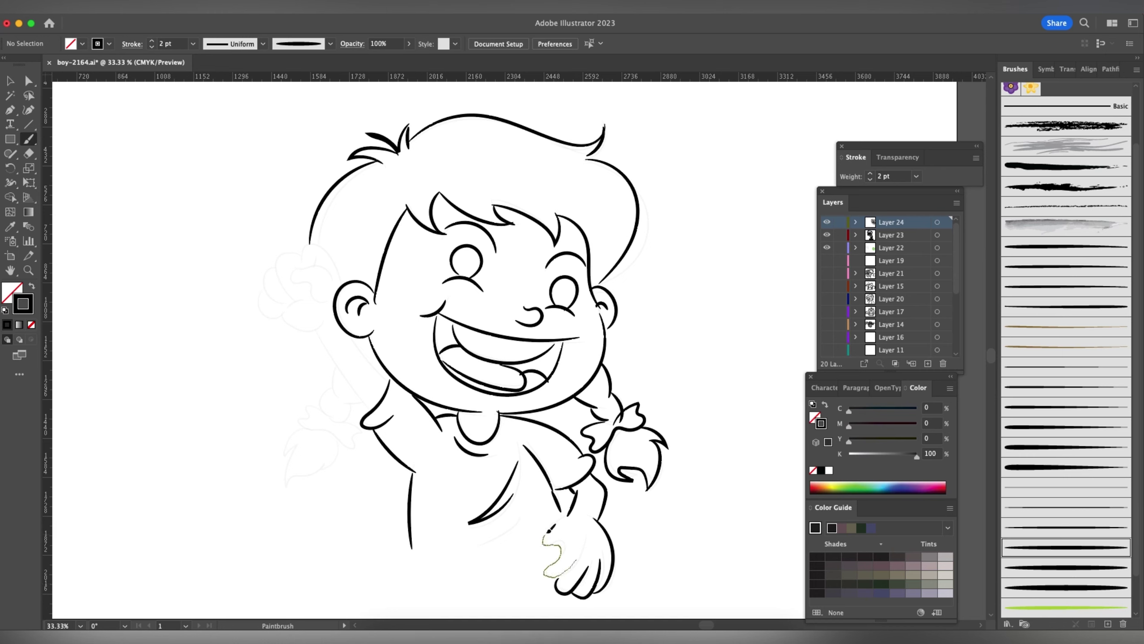
Finish the lower hand's thumb, then ink the raised arm, fist fingers and left pigtail
drag(575, 562, 559, 570)
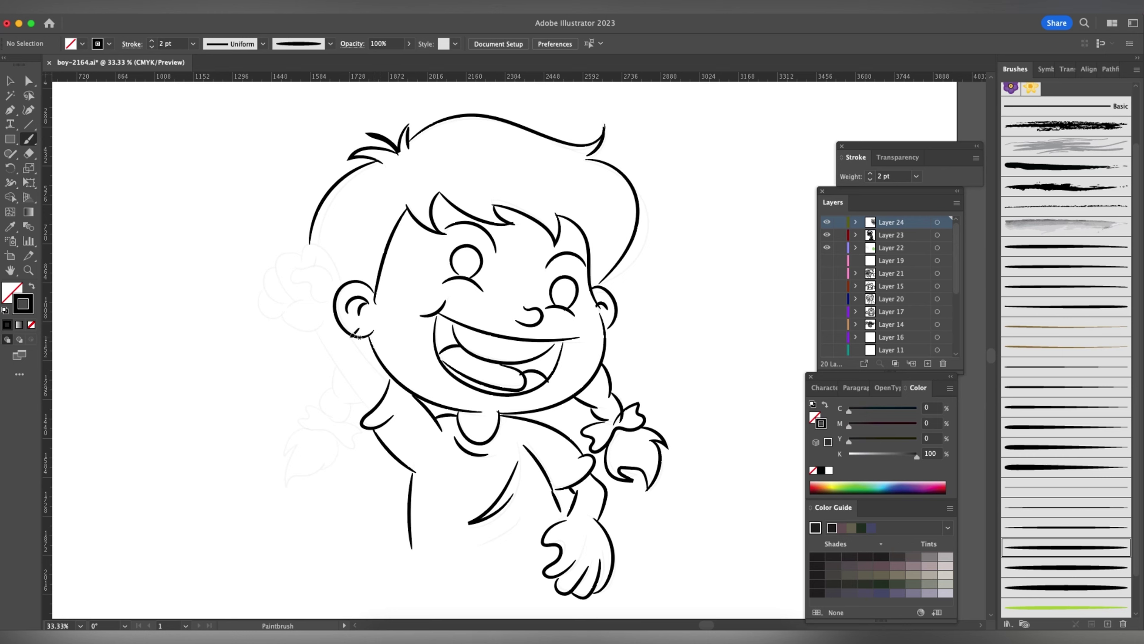
drag(354, 336, 391, 381)
drag(321, 332, 382, 413)
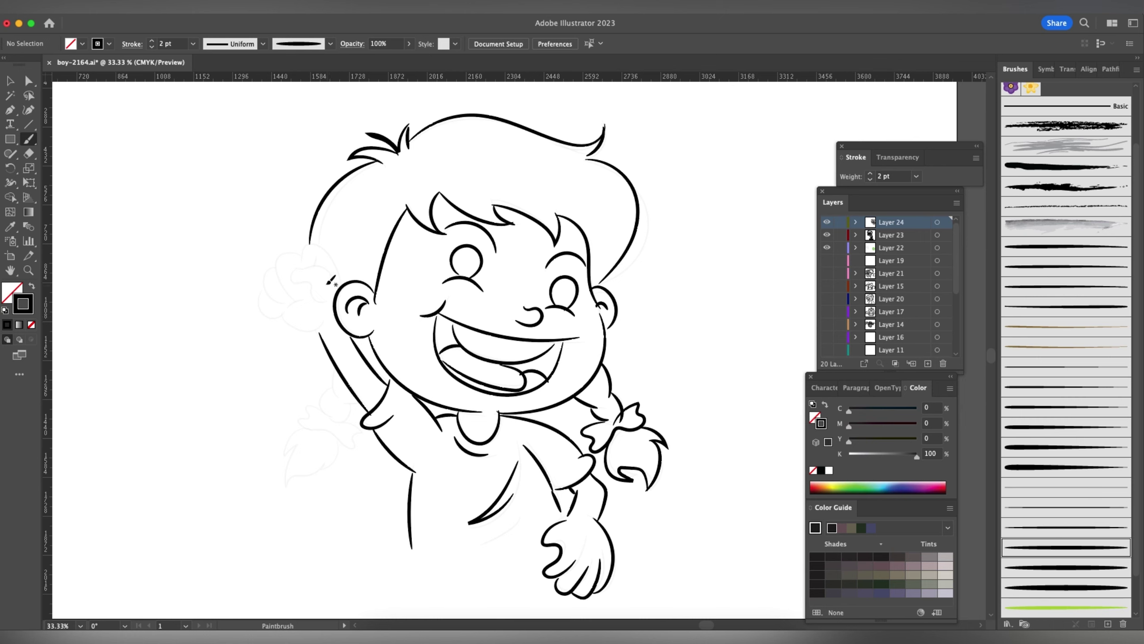
mouse_move(301, 260)
mouse_down()
mouse_move(310, 244)
mouse_move(341, 288)
mouse_up()
drag(285, 254, 286, 302)
drag(273, 315, 325, 325)
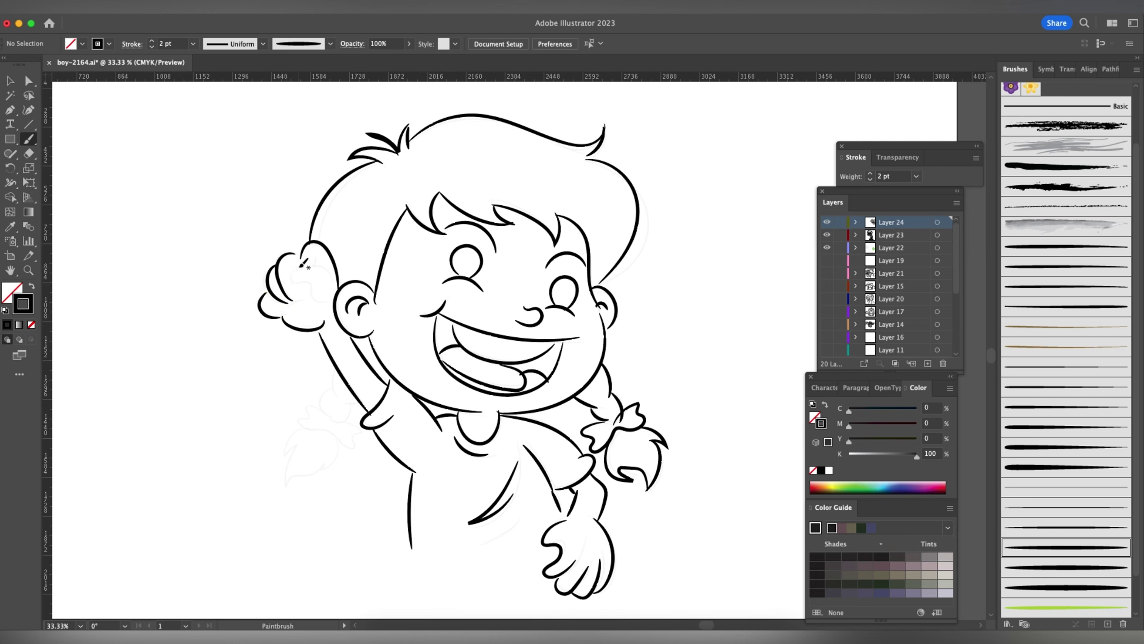
mouse_move(329, 263)
mouse_down()
mouse_move(336, 284)
mouse_move(316, 299)
mouse_up()
mouse_move(336, 371)
mouse_down()
mouse_move(329, 428)
mouse_move(351, 421)
mouse_up()
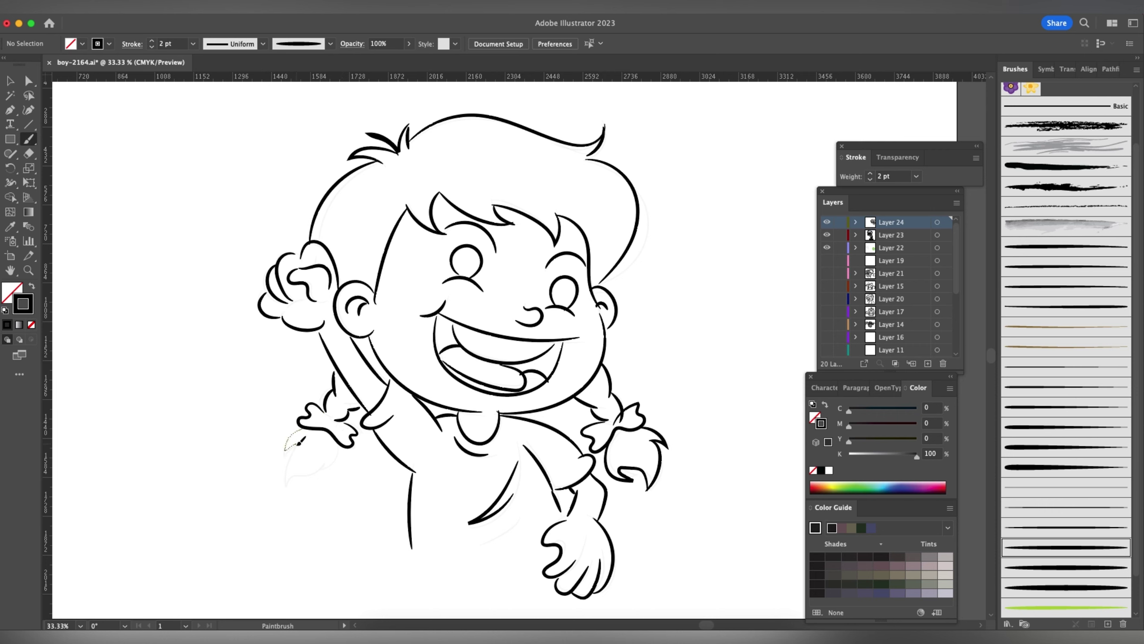
drag(291, 486, 344, 439)
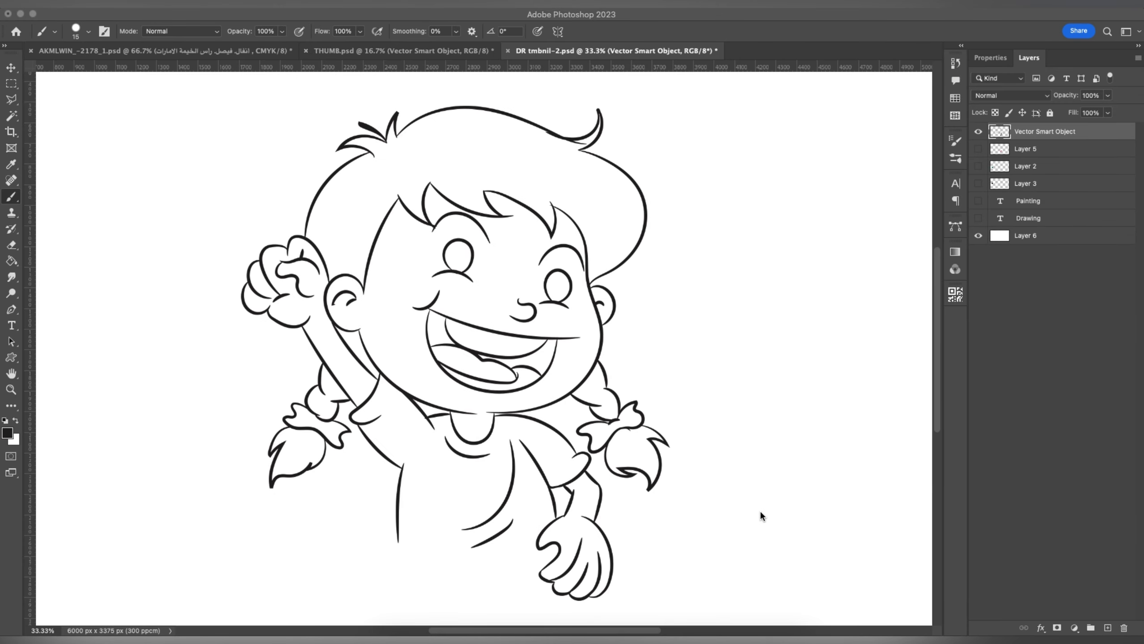
Pick a light peach colour and bucket-fill the face, raised arm with fist, and lower hand
key(F6)
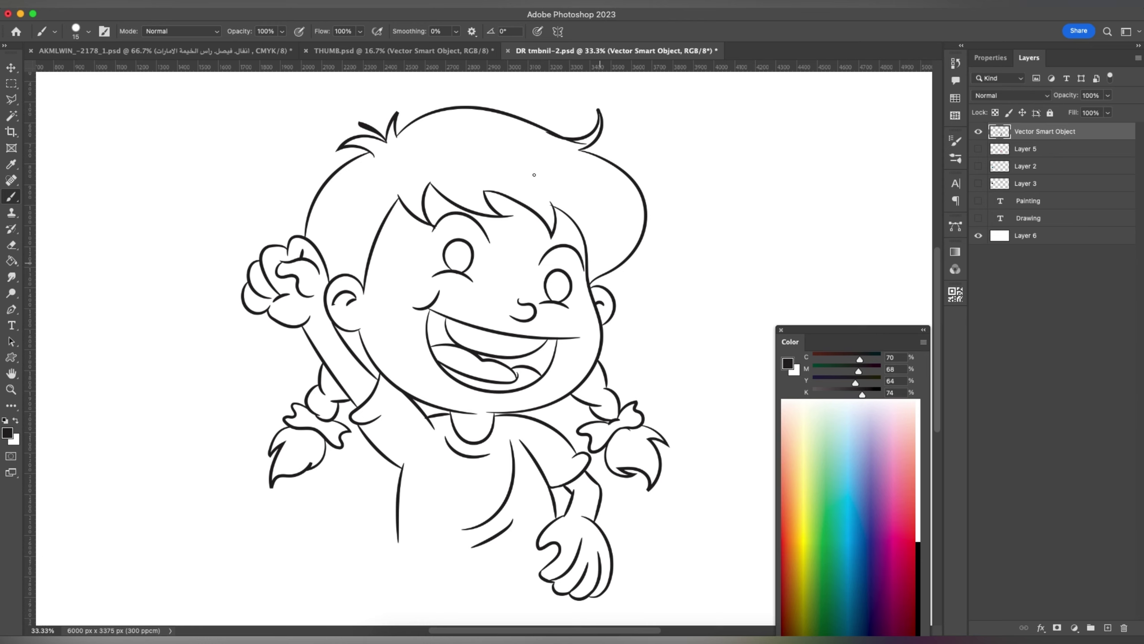
key(g)
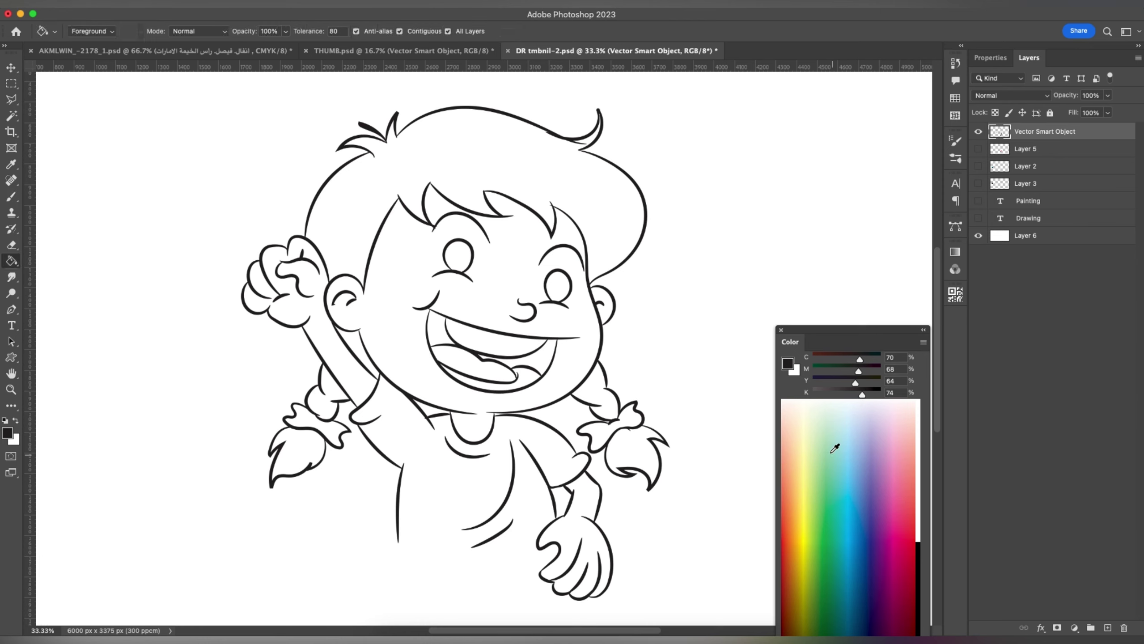
drag(802, 453, 794, 468)
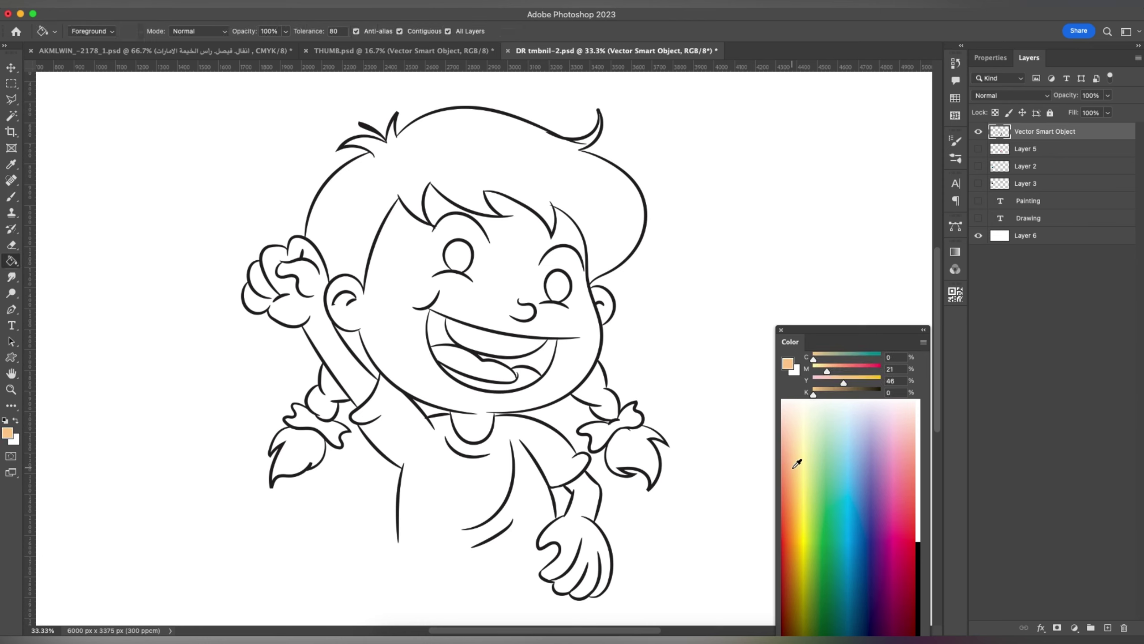
click(498, 277)
click(361, 378)
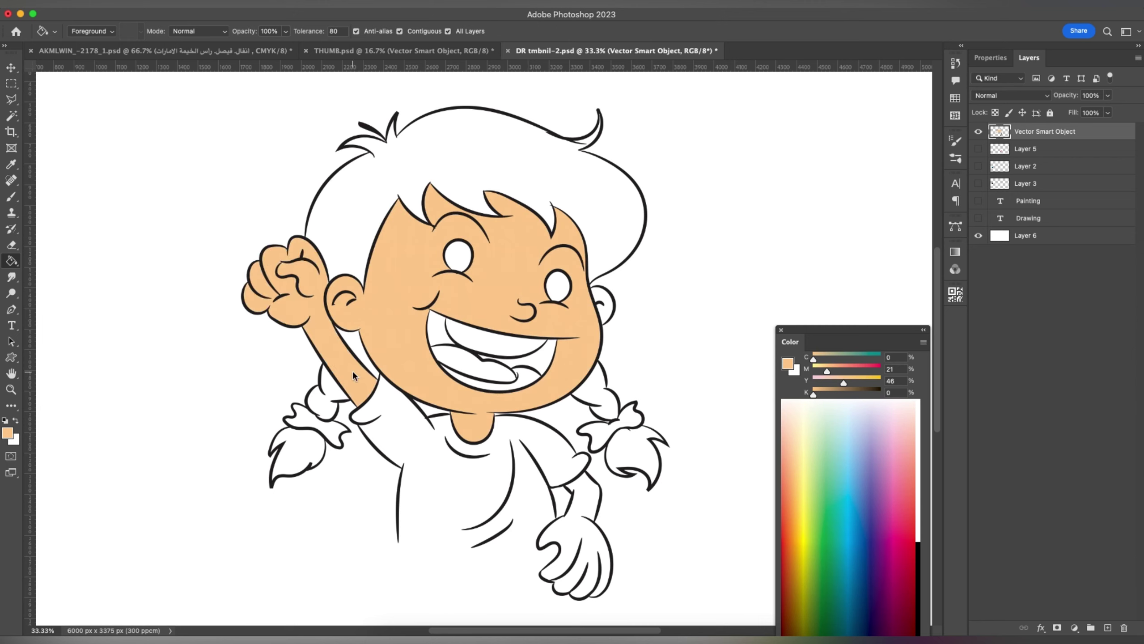
click(592, 507)
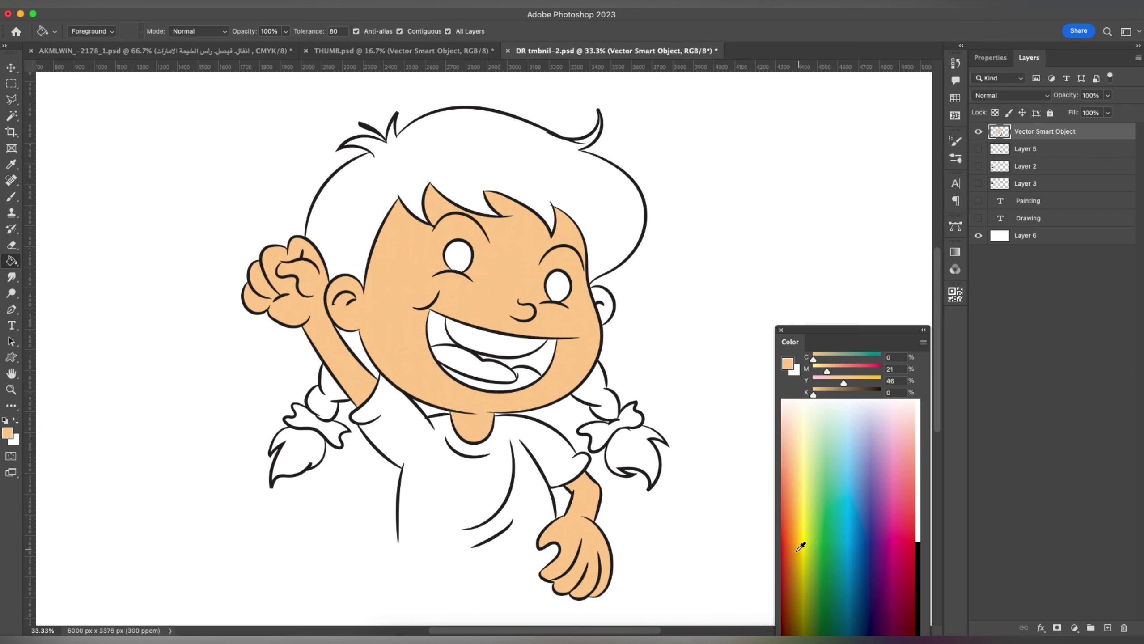
scroll(809, 564, down, 3)
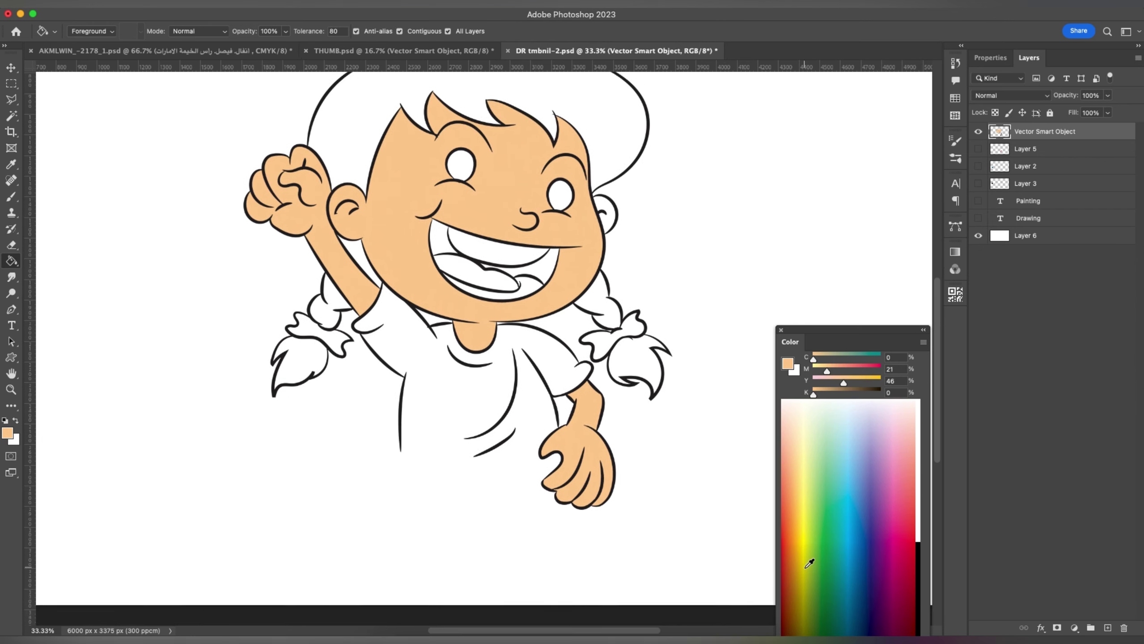
scroll(810, 563, up, 1)
Mix a dark reddish-brown and fill the hair and every segment of both pigtails
scroll(810, 562, up, 1)
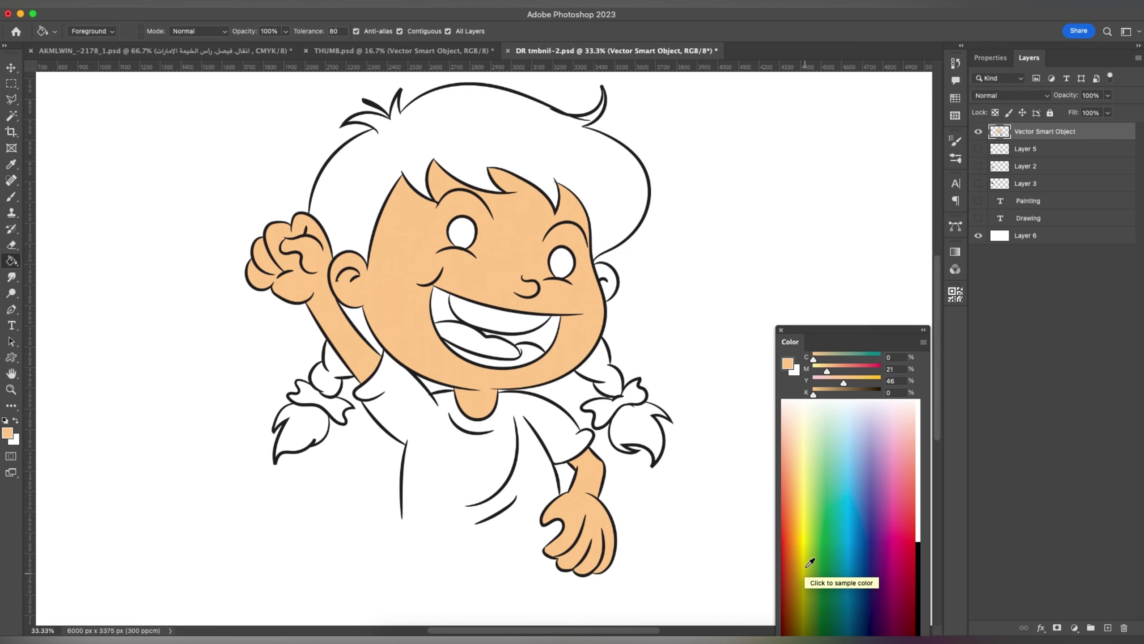
scroll(809, 563, up, 1)
scroll(809, 563, right, 1)
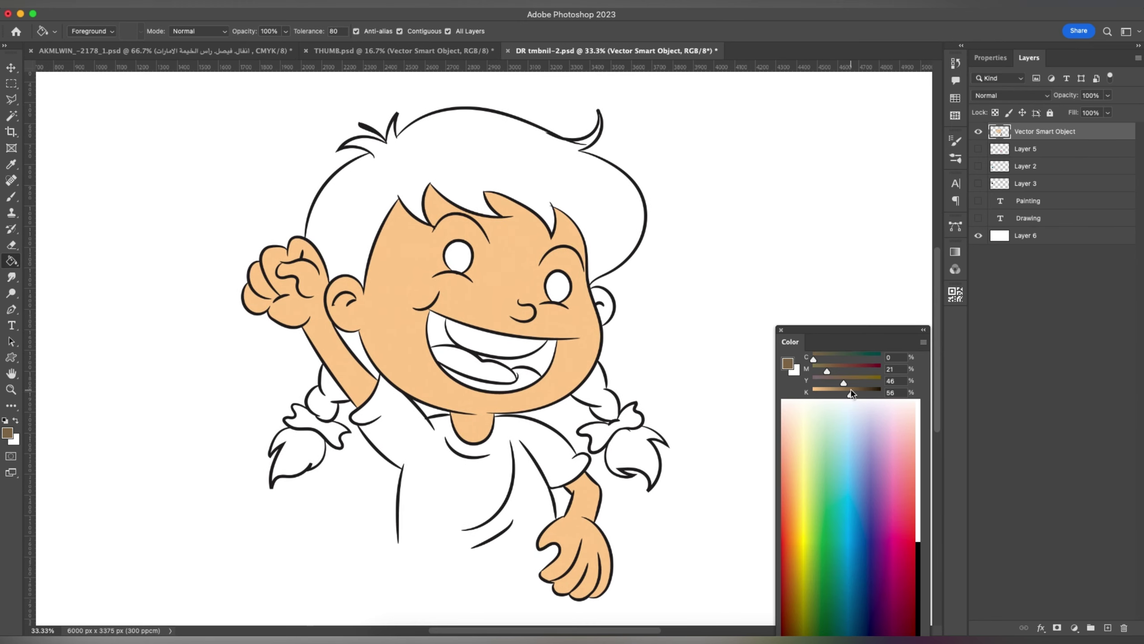
mouse_move(852, 393)
mouse_down()
mouse_move(864, 393)
mouse_move(849, 371)
mouse_move(854, 395)
mouse_up()
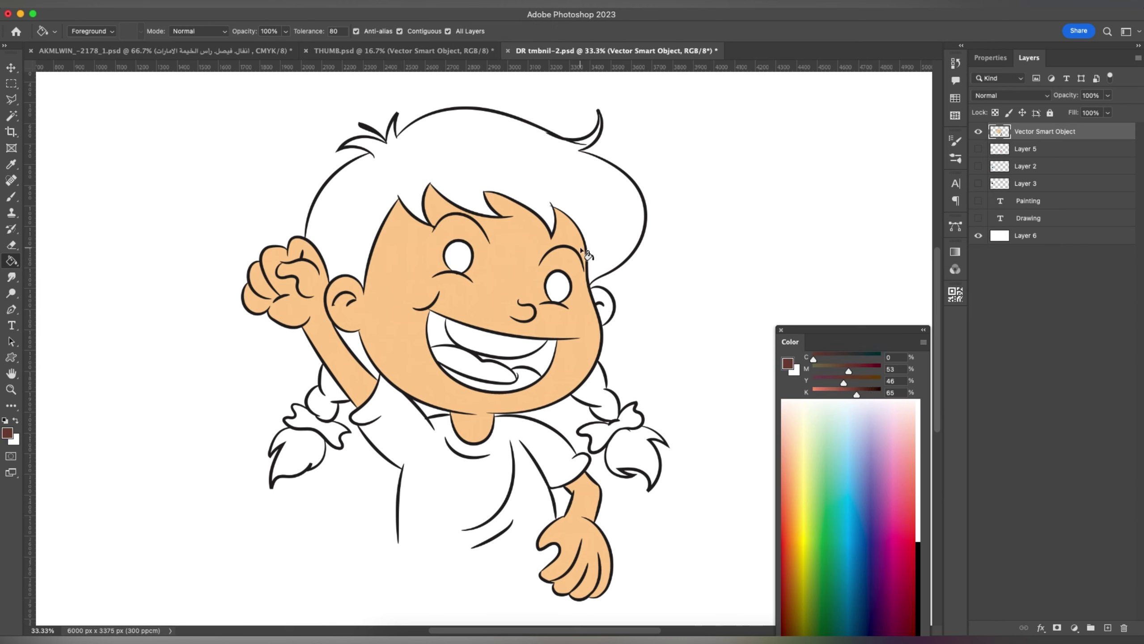
click(527, 162)
click(595, 406)
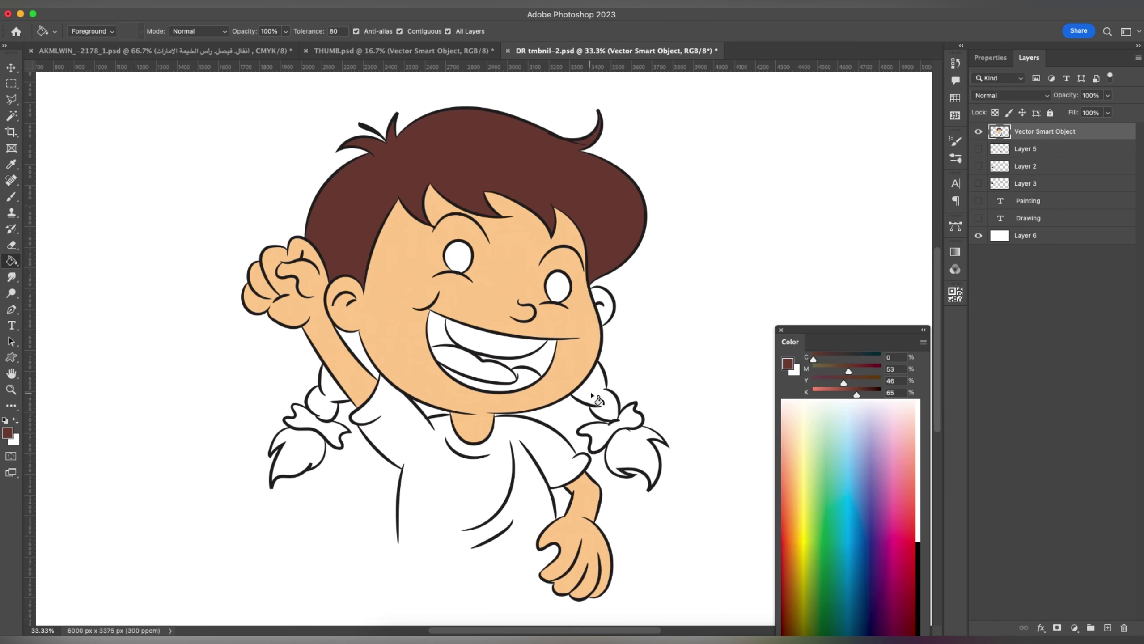
click(599, 379)
click(627, 456)
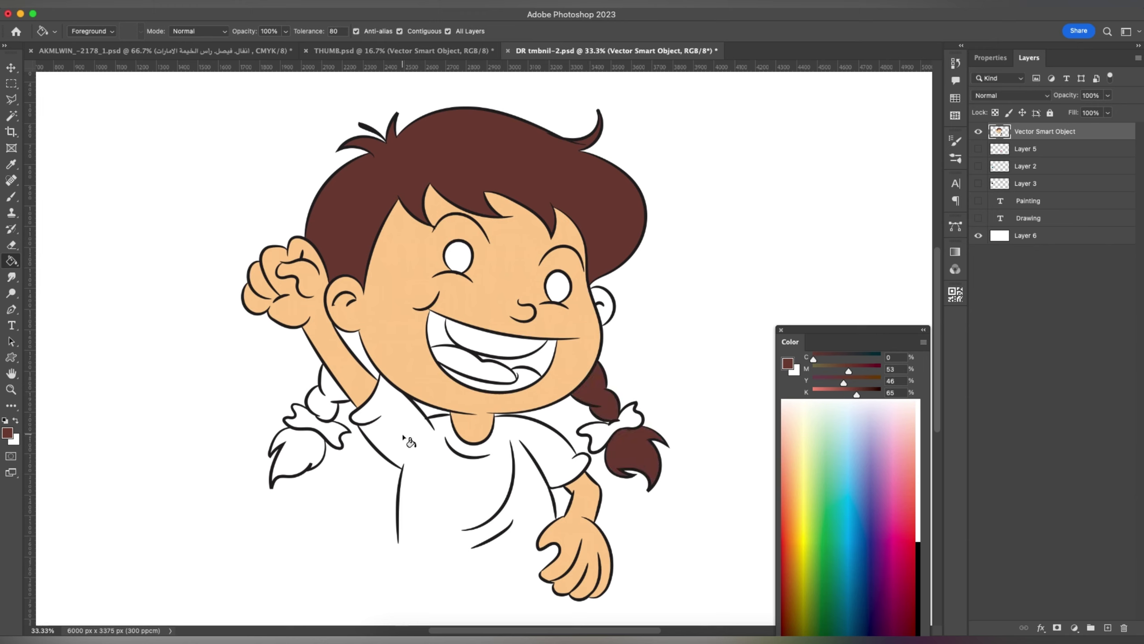
click(301, 458)
click(323, 405)
click(328, 377)
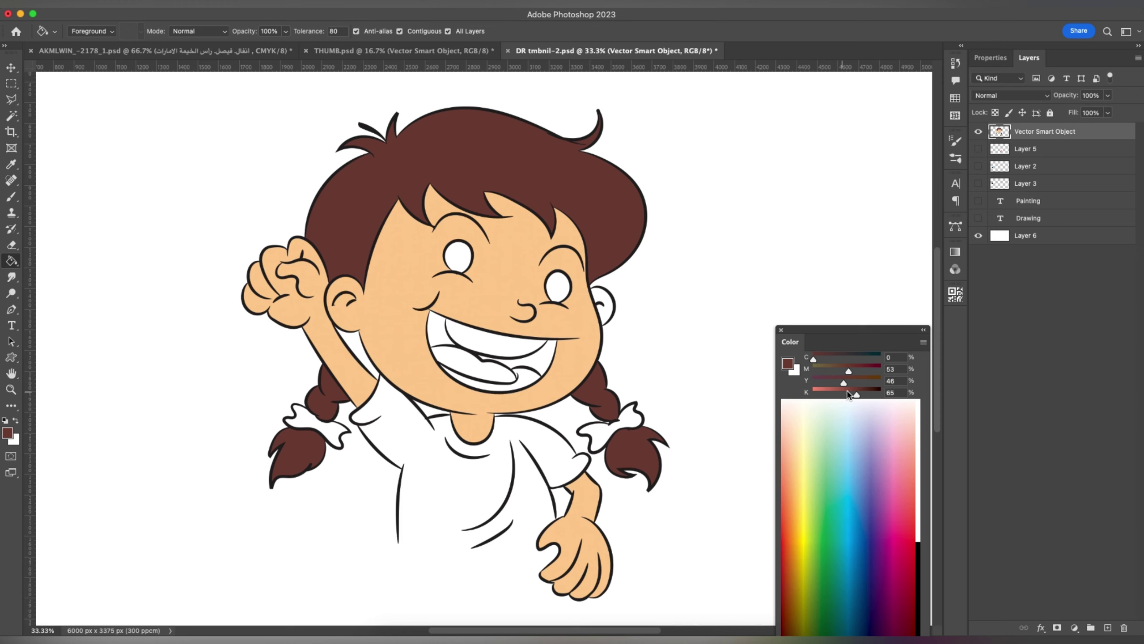
Fill the mouth interior and left corner with dark maroon, and the tongue with bright red
drag(858, 393, 869, 393)
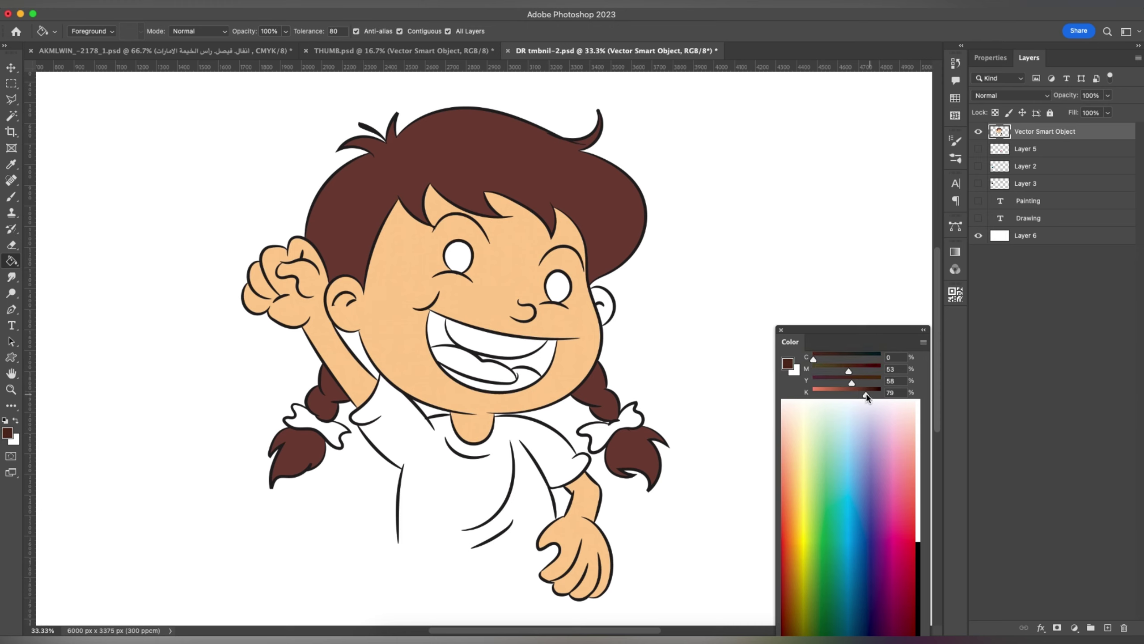
drag(849, 371, 864, 372)
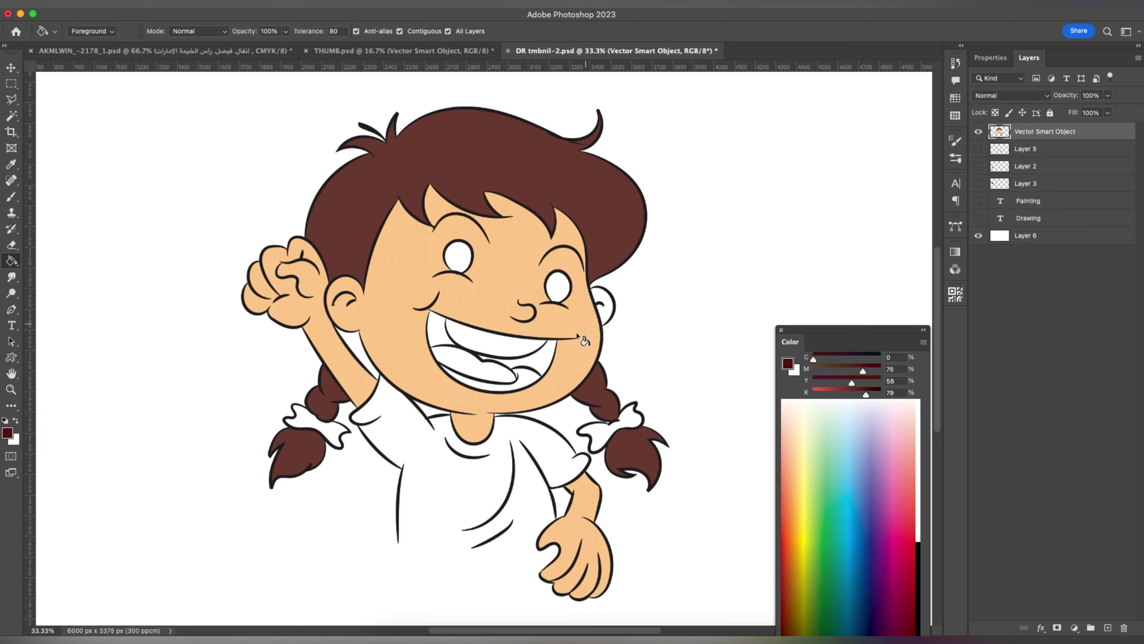
click(550, 366)
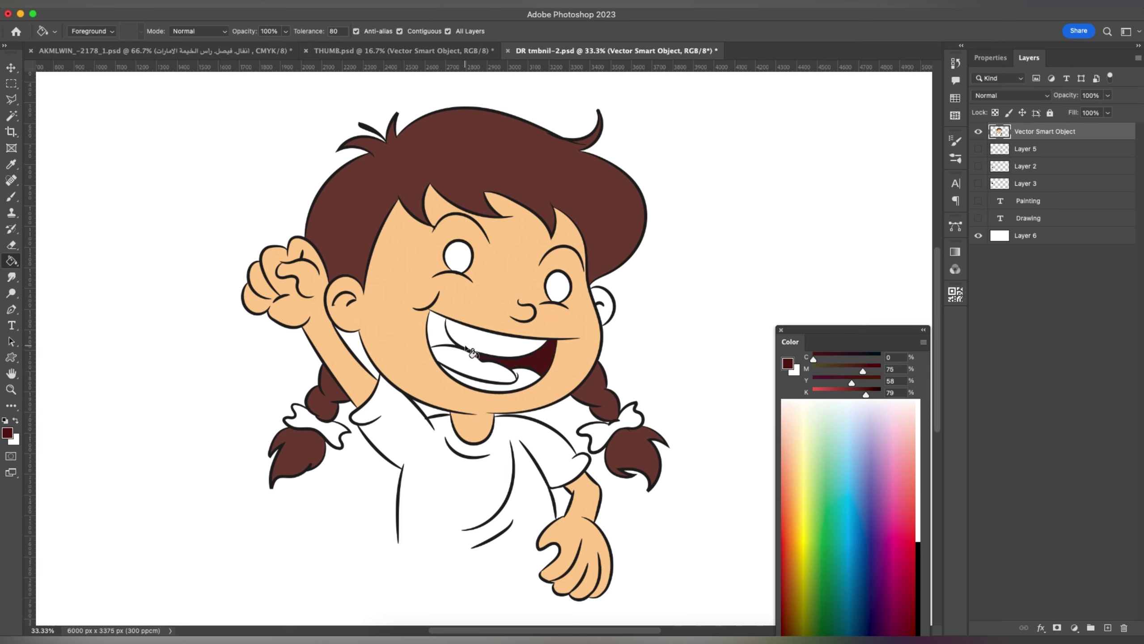
click(444, 335)
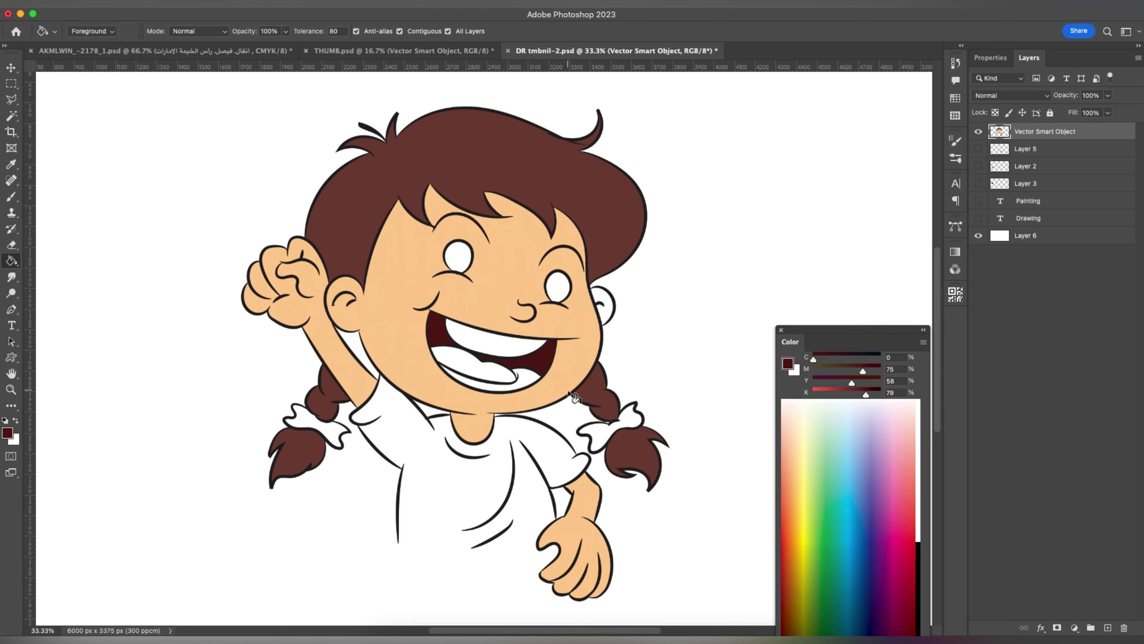
drag(865, 394, 819, 395)
click(496, 376)
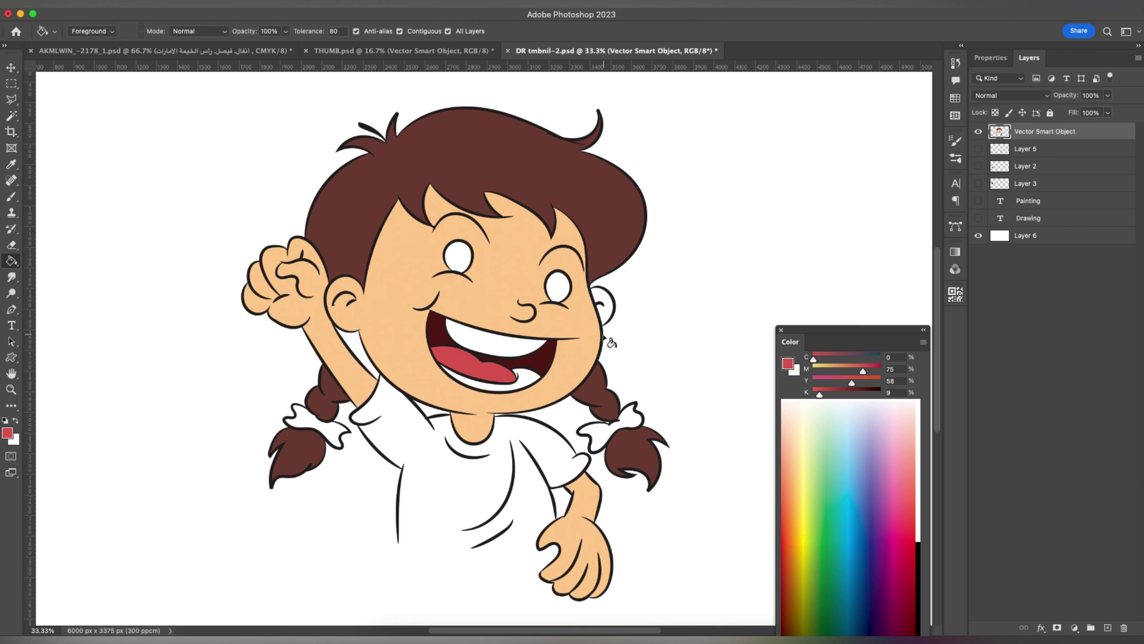
Sample the peach skin tone and fill the white right ear with it
key(i)
click(575, 355)
key(g)
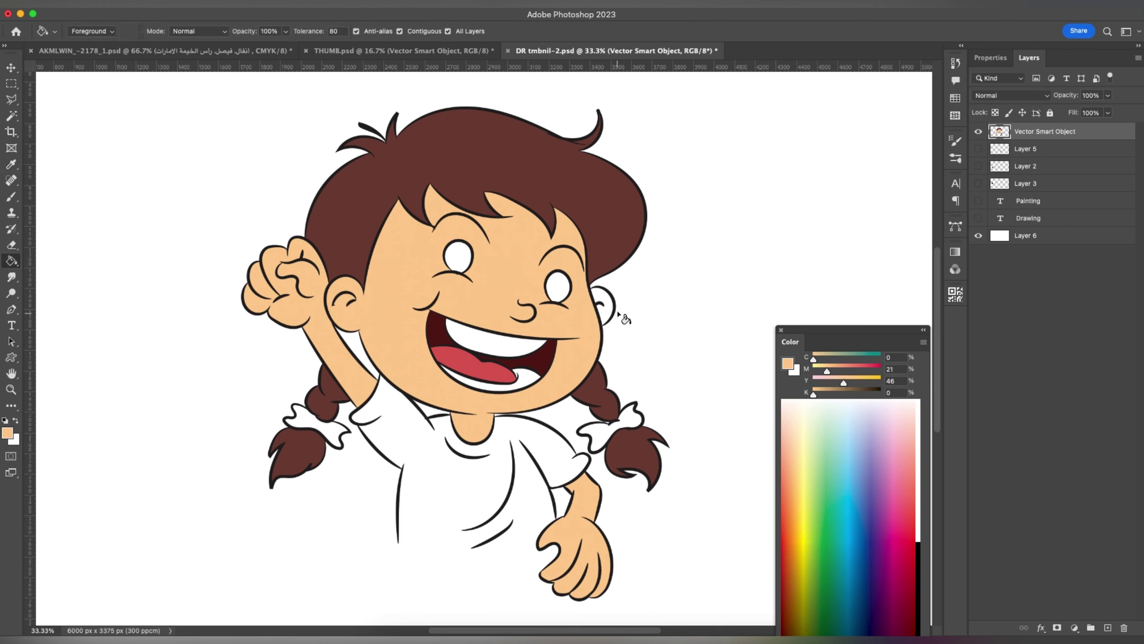
click(610, 316)
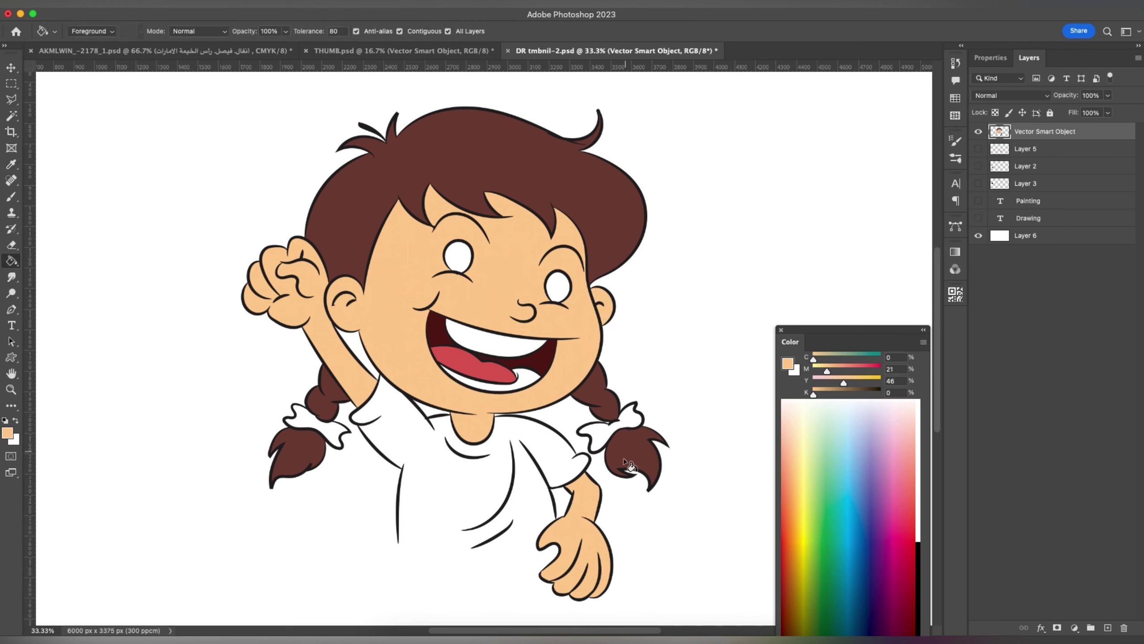
Fill both the left and right hair ties pink
click(893, 500)
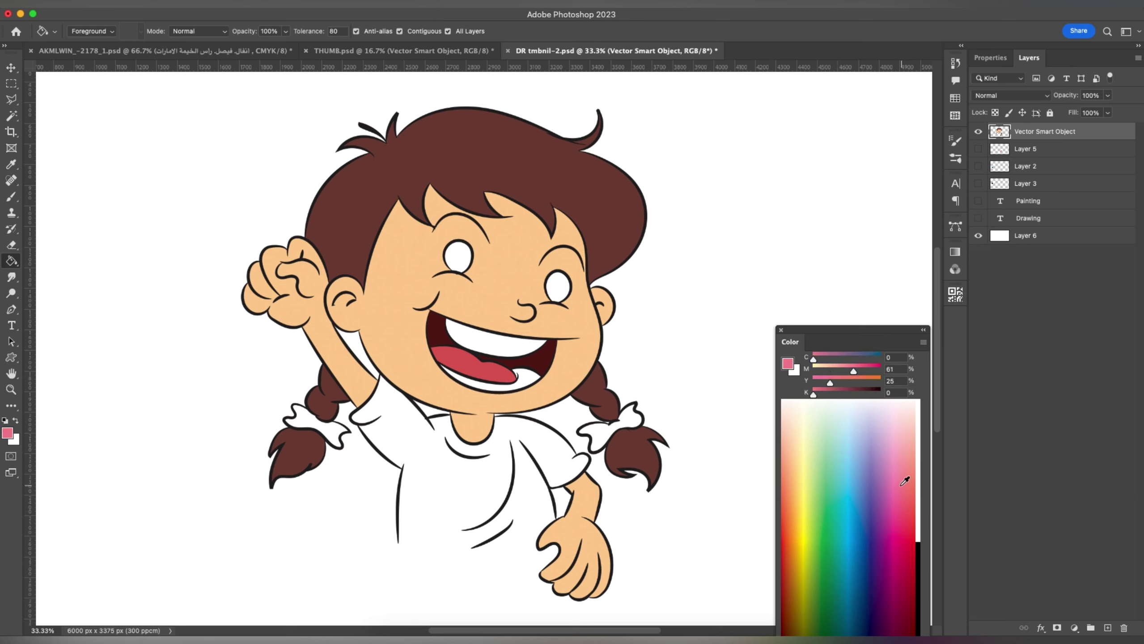
click(335, 435)
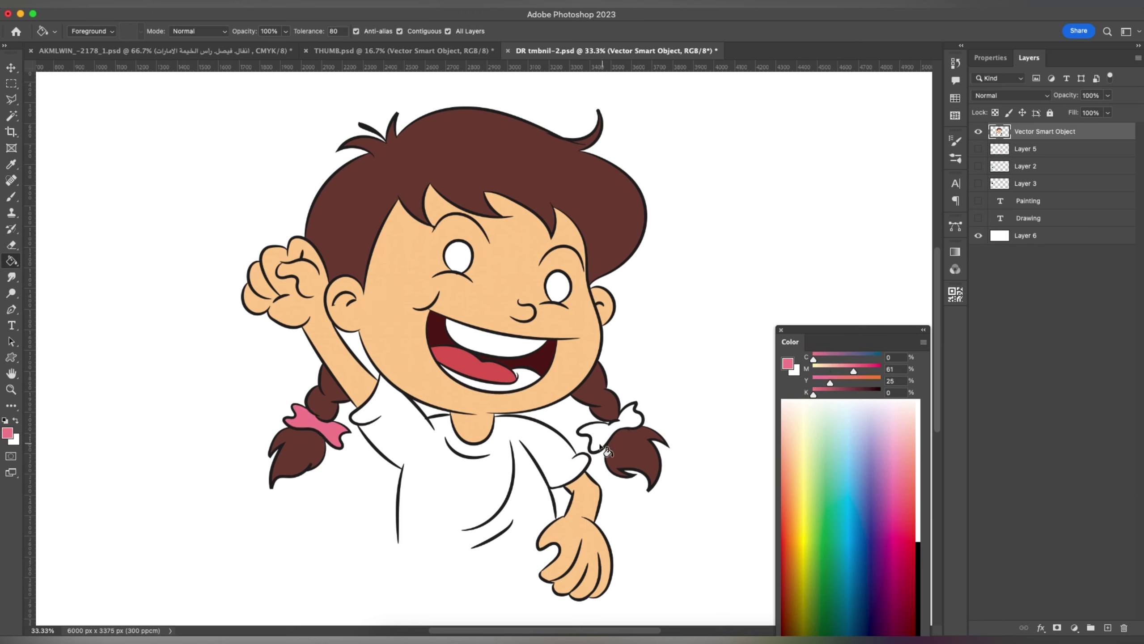
click(604, 440)
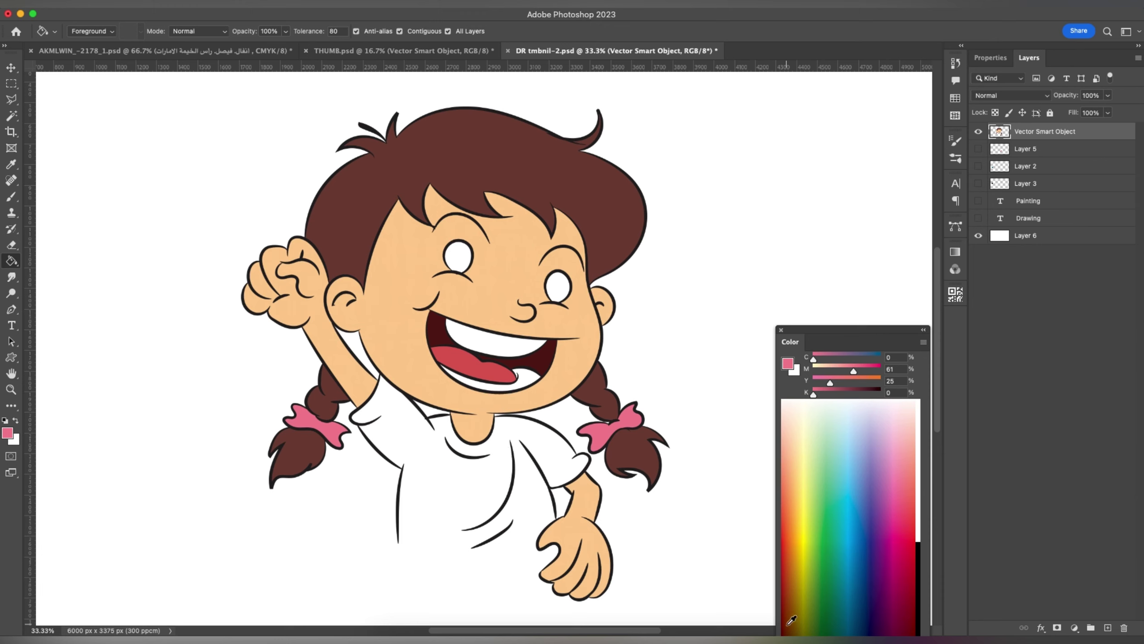
Make the colour ramp web safe and darken the colour with the K slider
right_click(789, 622)
click(789, 623)
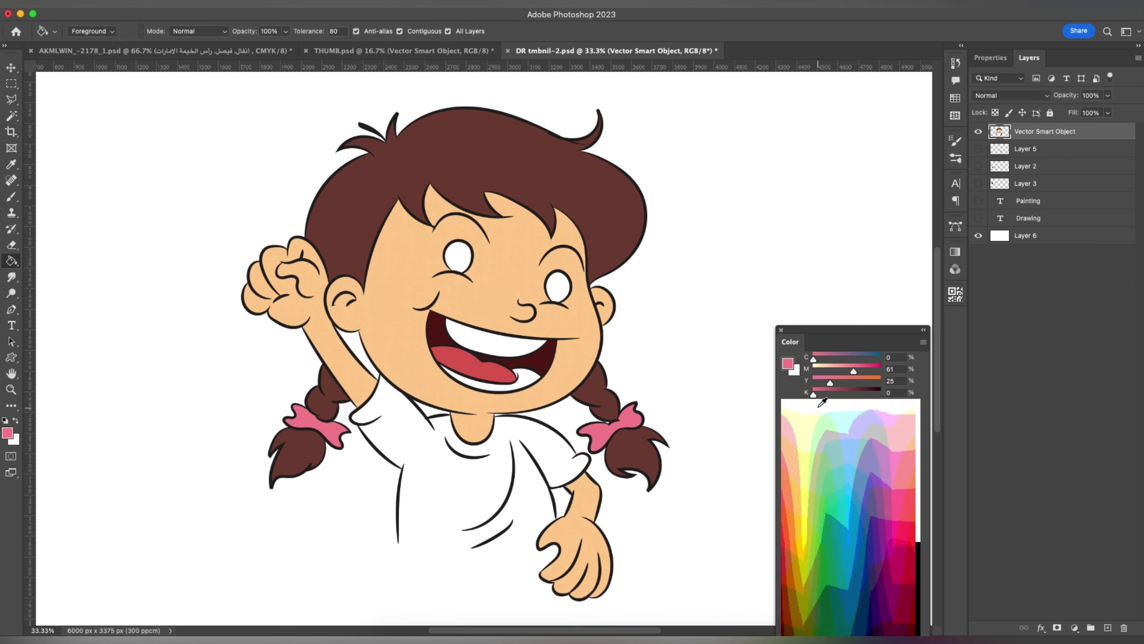
mouse_move(814, 394)
mouse_down()
mouse_move(858, 394)
mouse_move(865, 384)
mouse_up()
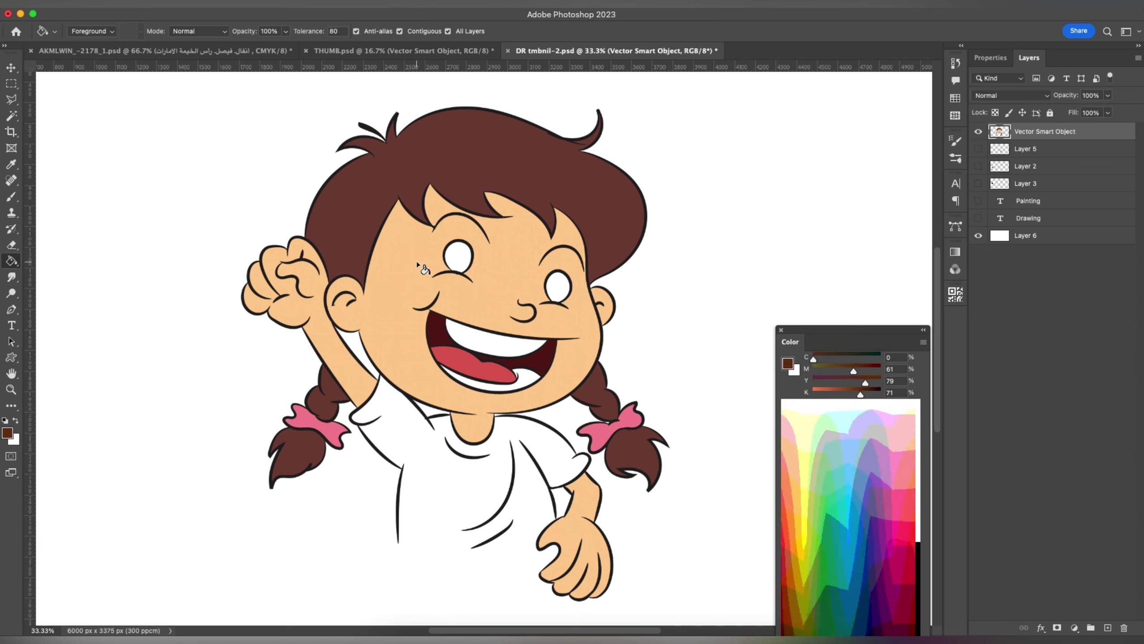
Paint a dark brown pupil in each eye with a resized brush
key(b)
key(bracketright)
key(bracketright)
key(bracketright)
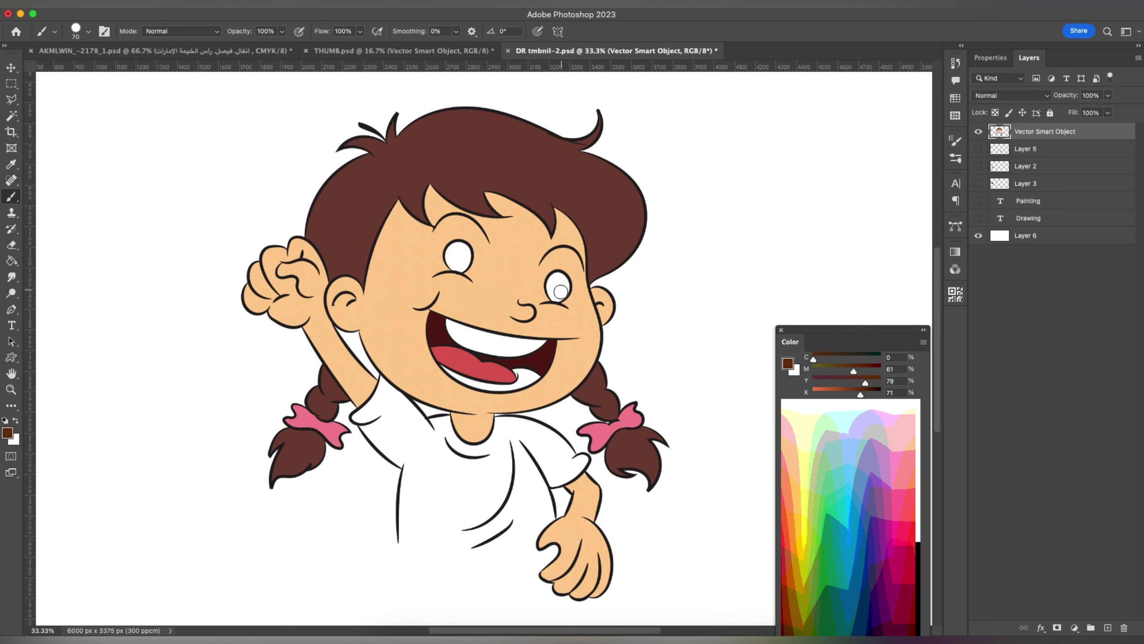
key(bracketleft)
click(557, 293)
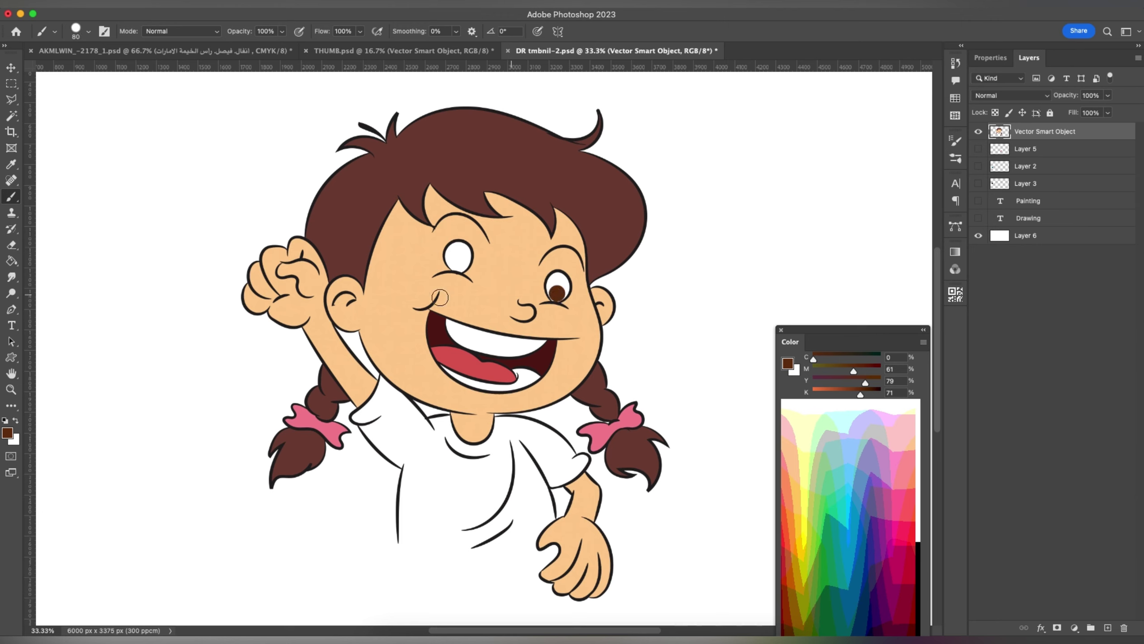
click(457, 263)
Pick white as the painting colour and shrink the brush slightly
click(916, 404)
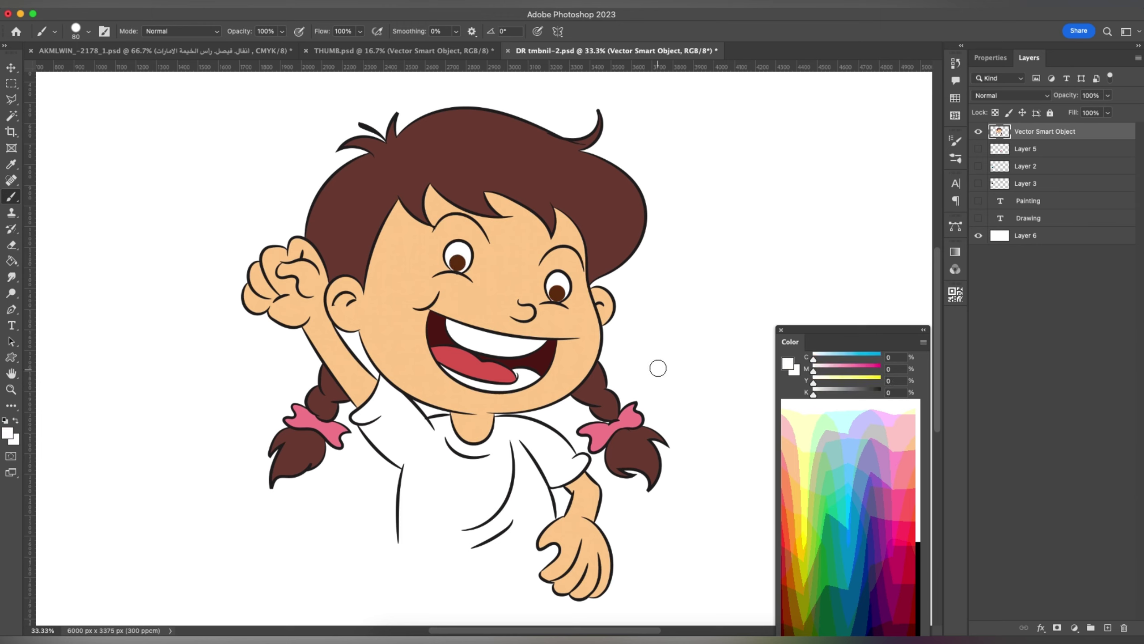
key(bracketleft)
key(w)
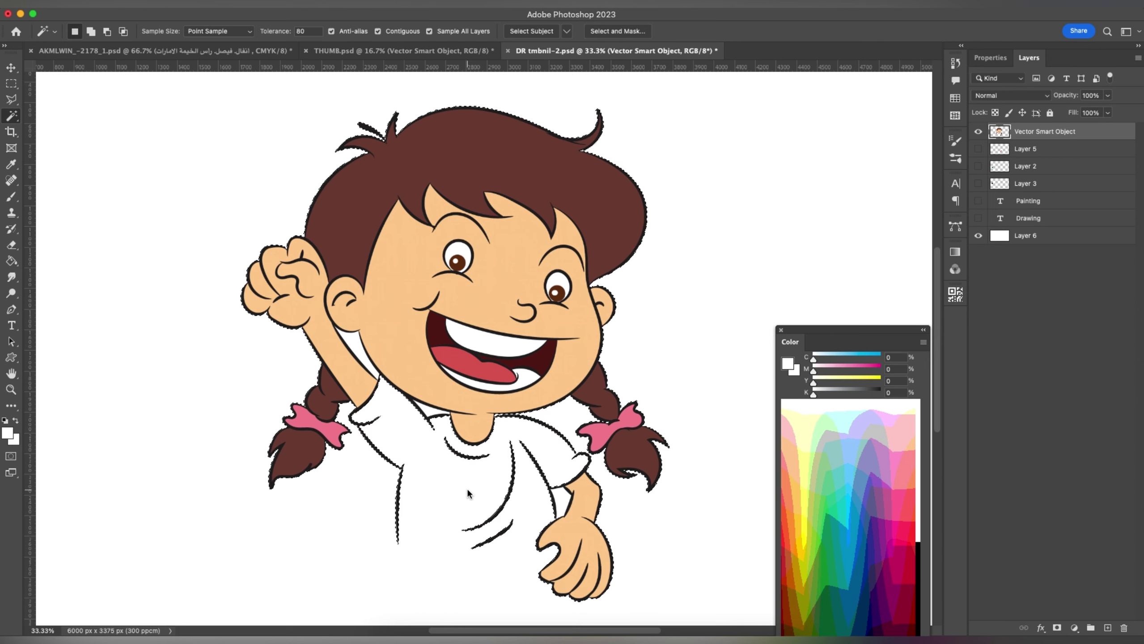
Try pinkish red and yellow, then settle on orange-red for the shirt
click(911, 523)
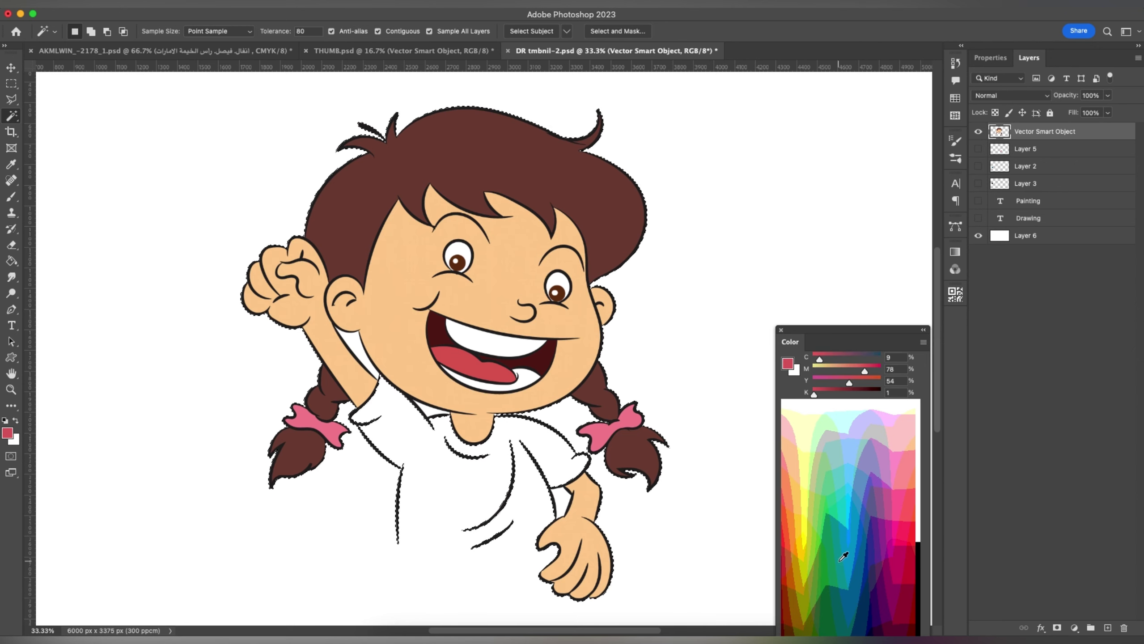
click(801, 527)
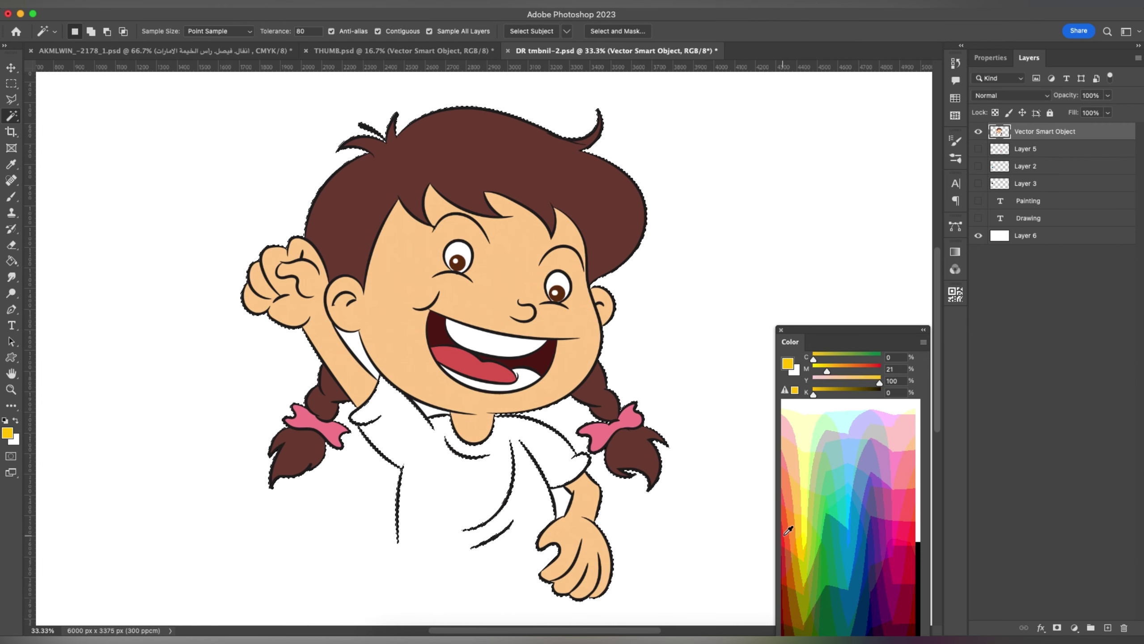
click(788, 531)
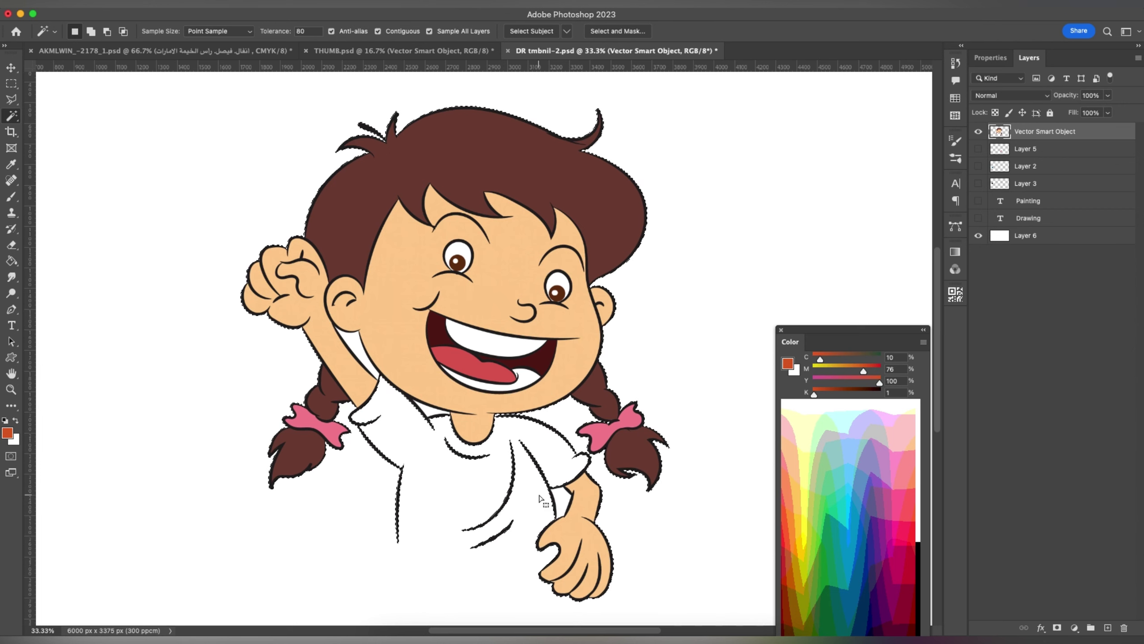
Brush orange-red over the shirt collar and left shoulder, adjusting brush size
key(b)
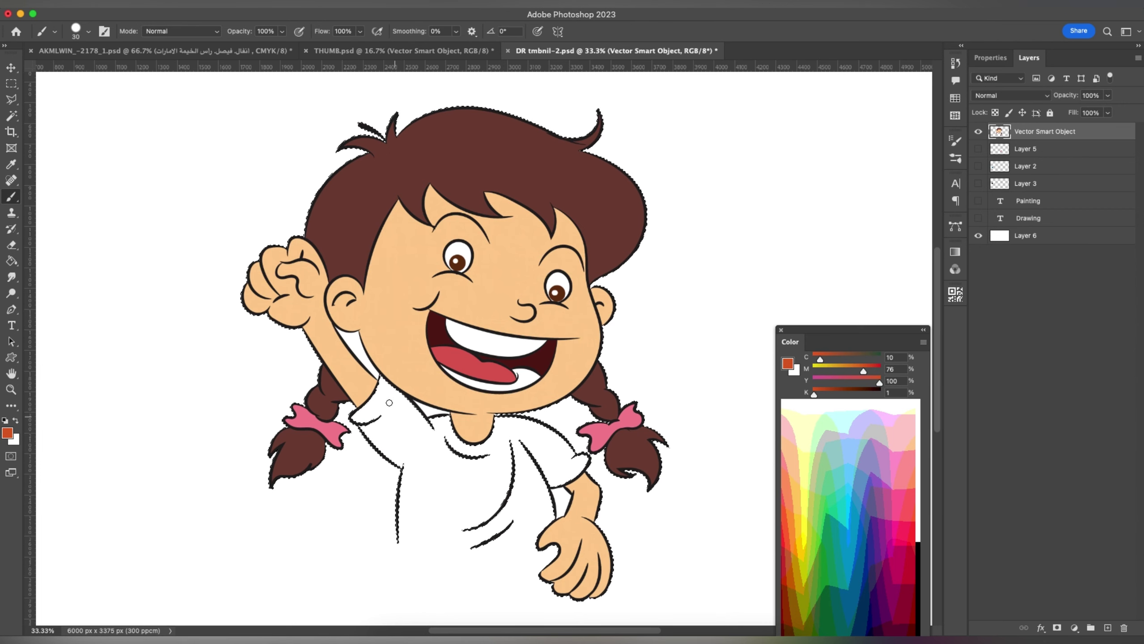
key(bracketright)
key(bracketright)
key(bracketright)
mouse_move(390, 387)
mouse_down()
mouse_move(356, 416)
mouse_move(461, 438)
mouse_move(453, 453)
mouse_move(523, 429)
mouse_move(562, 449)
mouse_move(541, 477)
mouse_move(561, 483)
mouse_move(528, 487)
mouse_move(543, 522)
mouse_up()
key(bracketleft)
key(bracketright)
key(bracketright)
key(bracketright)
key(bracketright)
key(bracketleft)
key(bracketleft)
key(bracketleft)
key(bracketleft)
key(bracketleft)
key(bracketright)
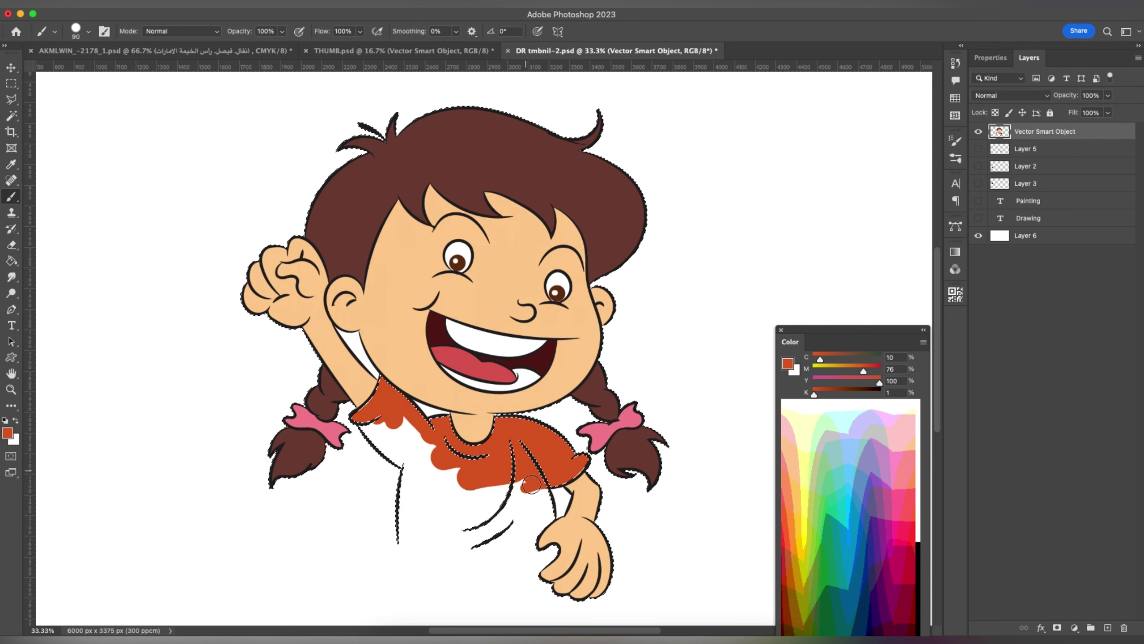
Paint the shirt's lower right edge and the lower area between fold lines orange-red
key(bracketright)
key(bracketright)
key(bracketright)
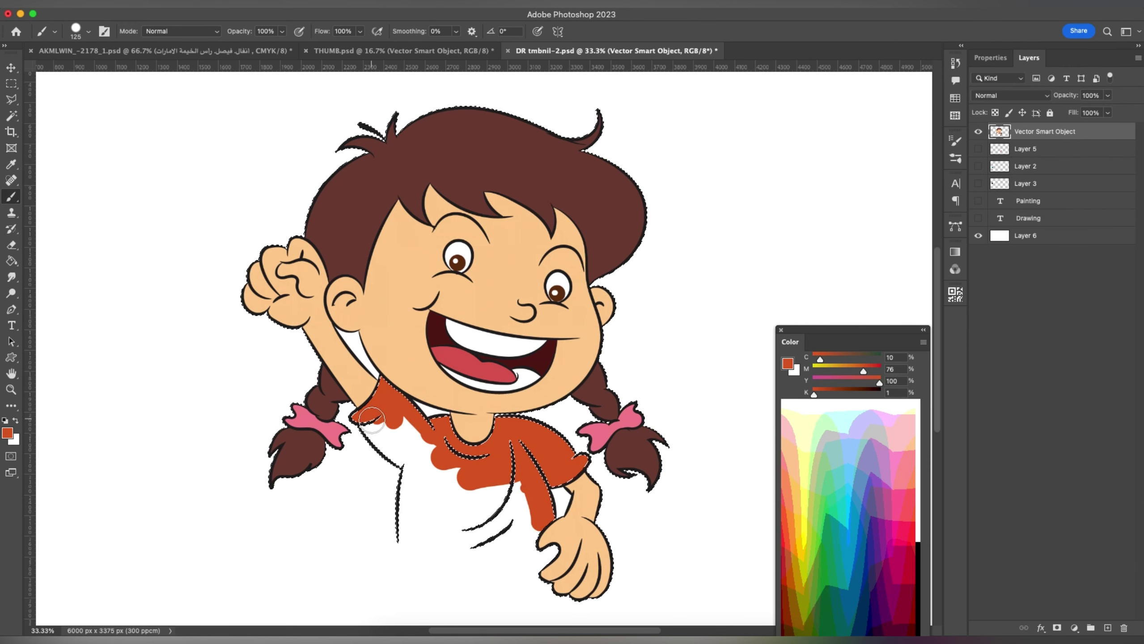
mouse_move(388, 418)
mouse_down()
mouse_move(395, 447)
mouse_move(432, 477)
mouse_move(406, 531)
mouse_move(435, 523)
mouse_up()
key(bracketleft)
key(bracketleft)
key(bracketright)
key(bracketright)
key(bracketleft)
key(bracketleft)
key(bracketleft)
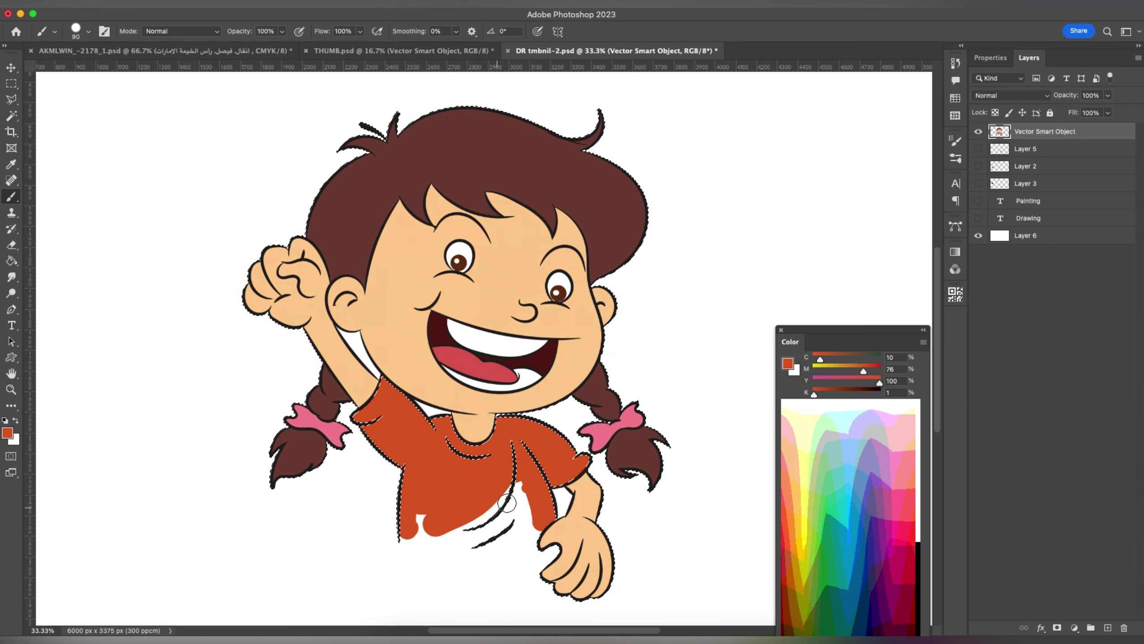
drag(519, 487, 447, 559)
key(bracketright)
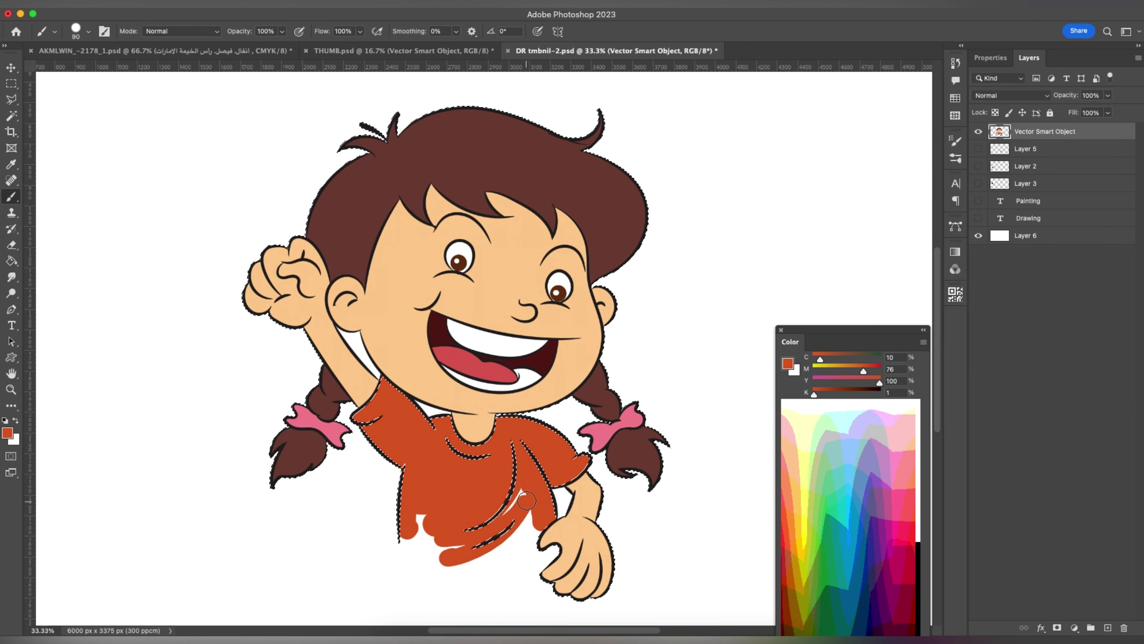
key(bracketright)
key(bracketright)
mouse_move(531, 524)
mouse_down()
mouse_move(528, 545)
mouse_move(552, 543)
mouse_up()
Fill the shirt's lower-left corner and hem gap near the hand, then deselect
key(bracketleft)
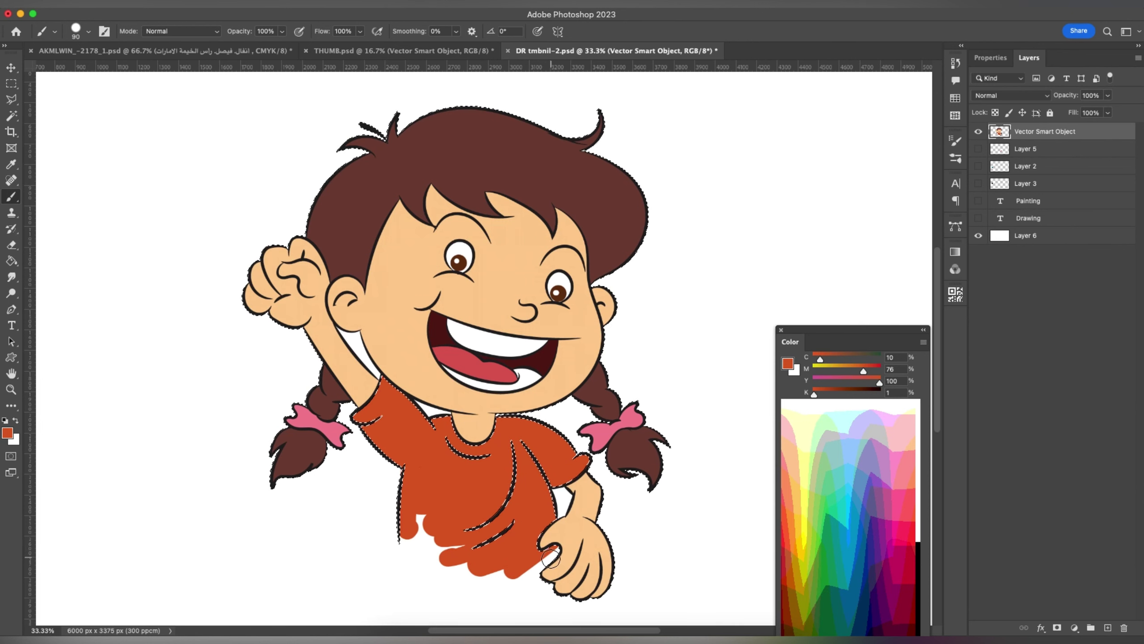
key(bracketleft)
drag(426, 528, 408, 552)
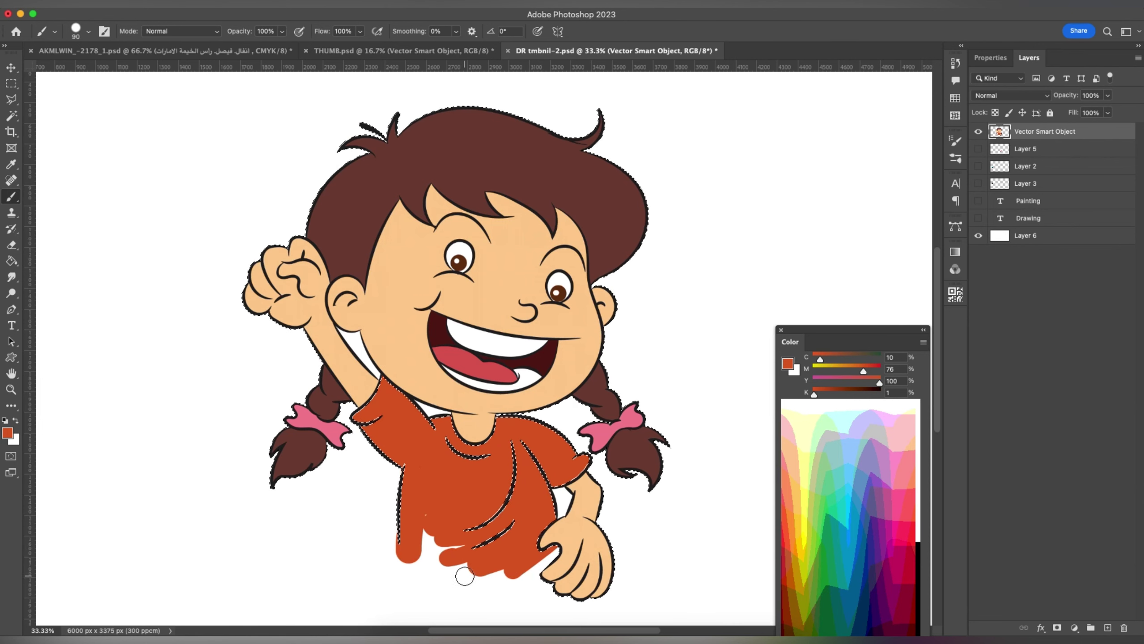
mouse_move(558, 560)
mouse_down()
mouse_move(510, 584)
mouse_move(548, 586)
mouse_up()
drag(428, 539, 427, 586)
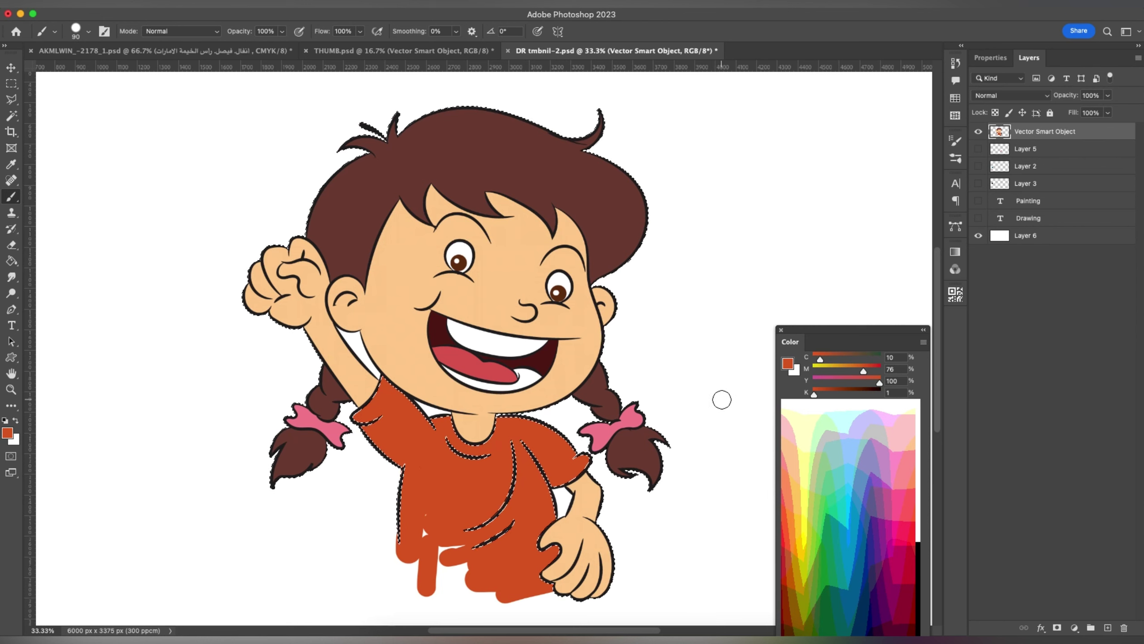
key(ctrl+d)
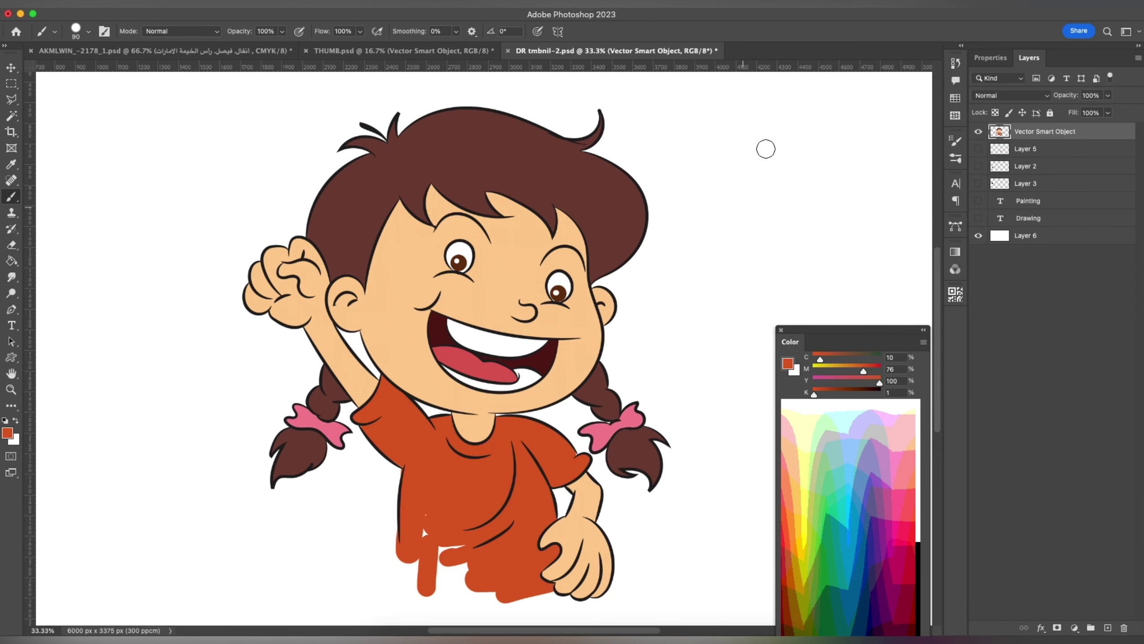